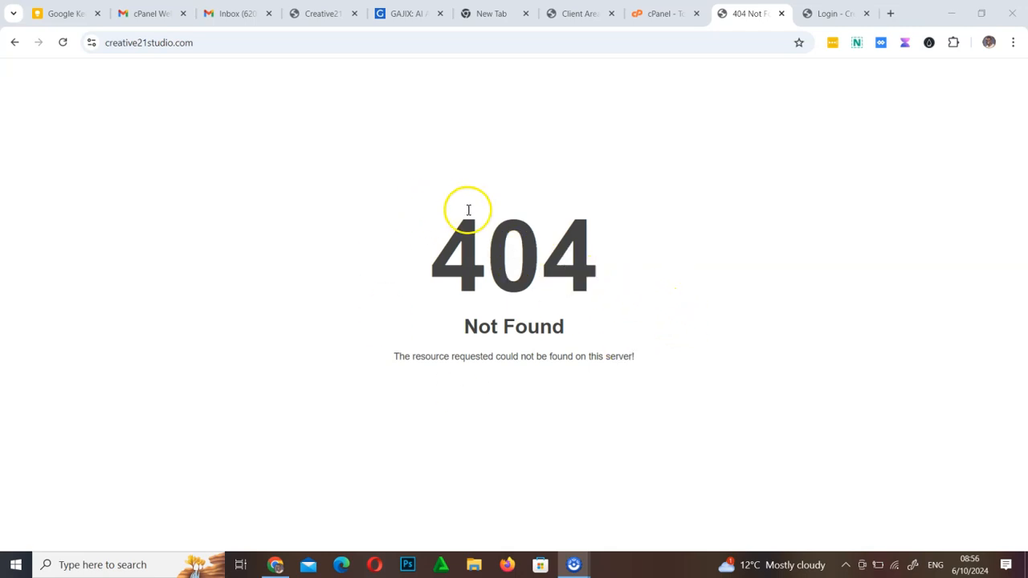
# Check what creative21studio.com displays, and return to the site's cPanel tools page
pyautogui.click(662, 13)
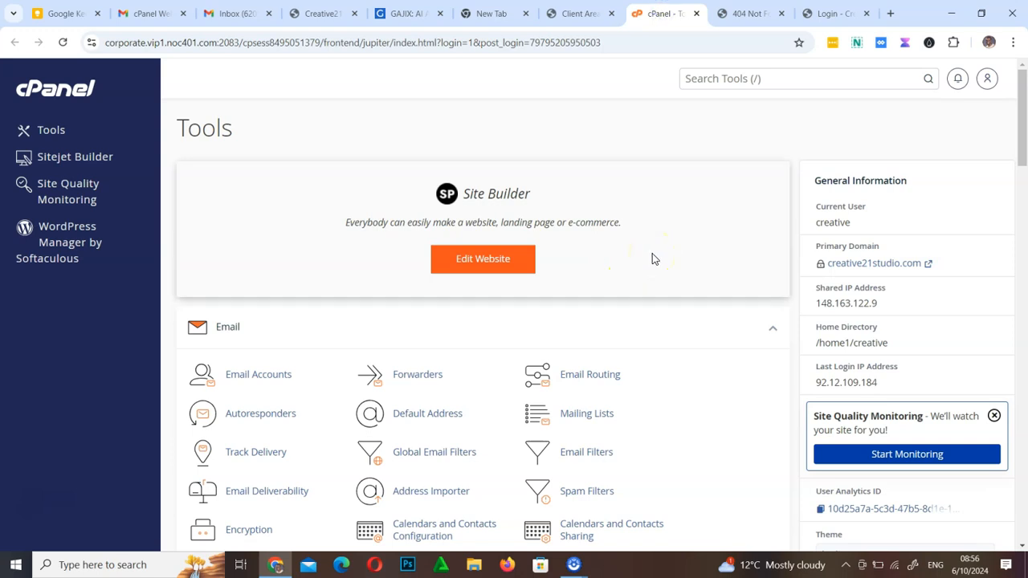
pyautogui.click(721, 19)
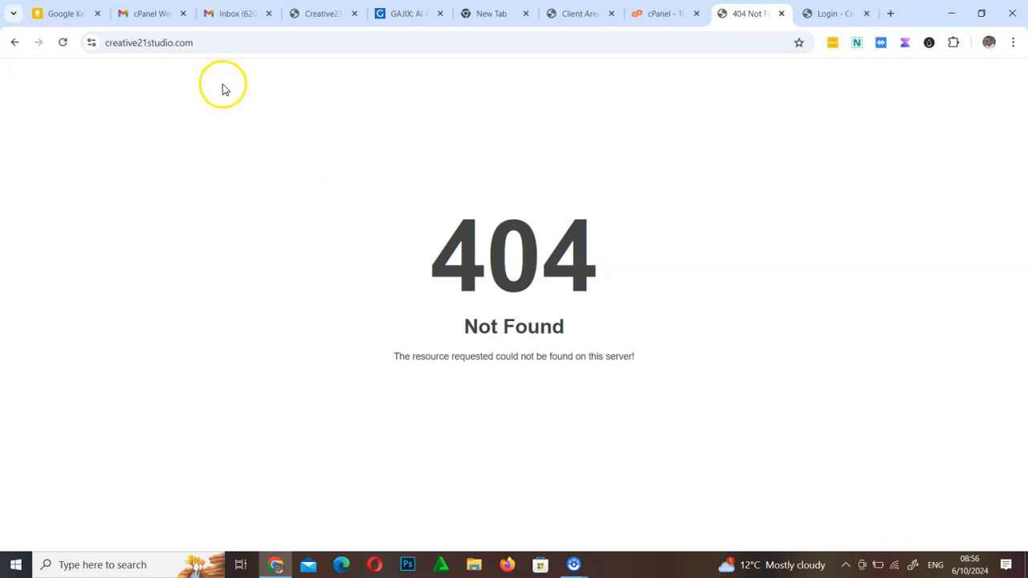
pyautogui.click(647, 13)
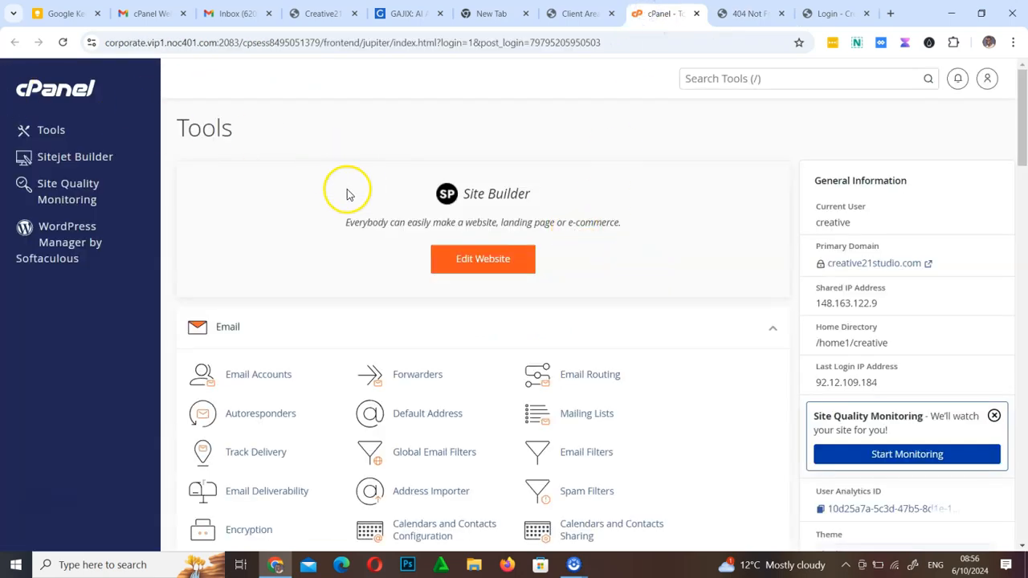
# Look through the cPanel tool sections, including Security, Software, Advanced and the Softaculous Apps Installer
pyautogui.scroll(-10, 356, 298)
pyautogui.scroll(10, 344, 298)
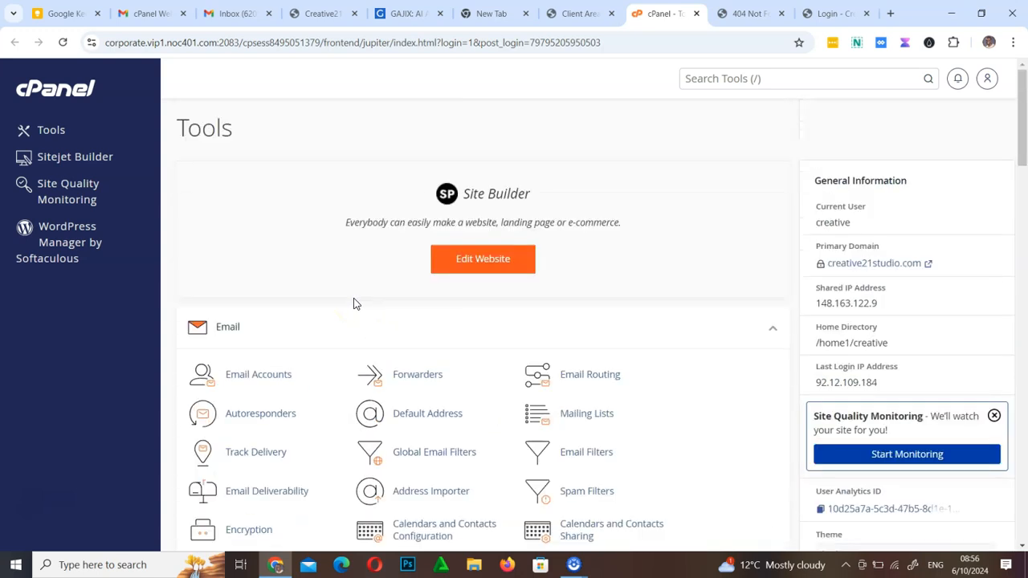
pyautogui.scroll(-10, 354, 302)
pyautogui.scroll(10, 355, 302)
pyautogui.scroll(-15, 356, 303)
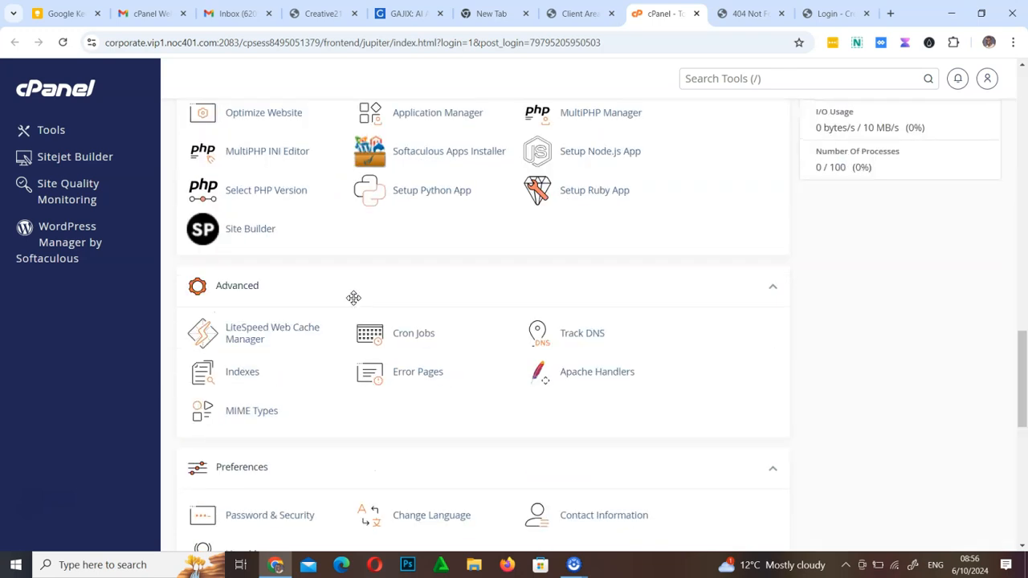
pyautogui.scroll(4, 353, 298)
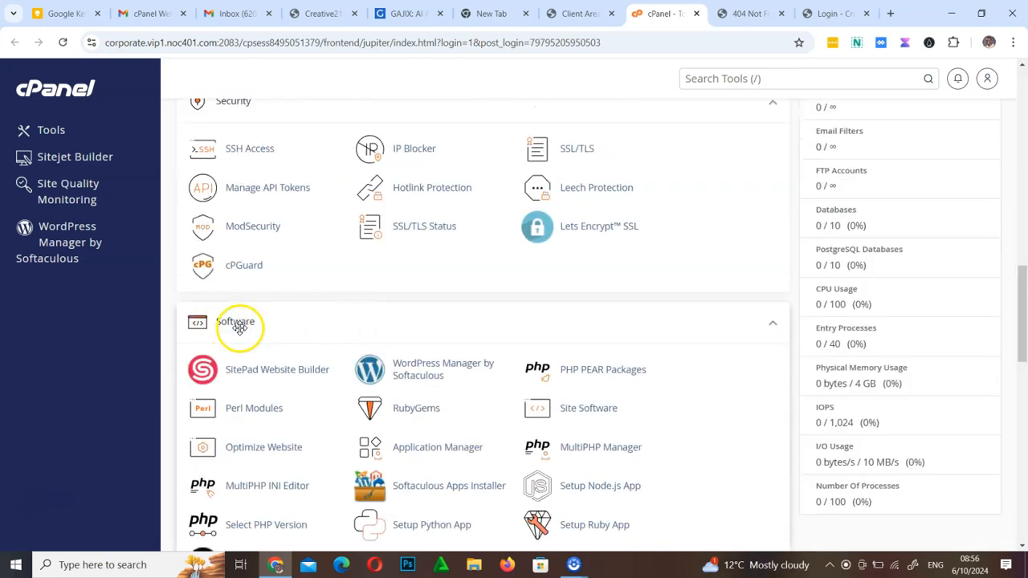
pyautogui.scroll(-10, 441, 384)
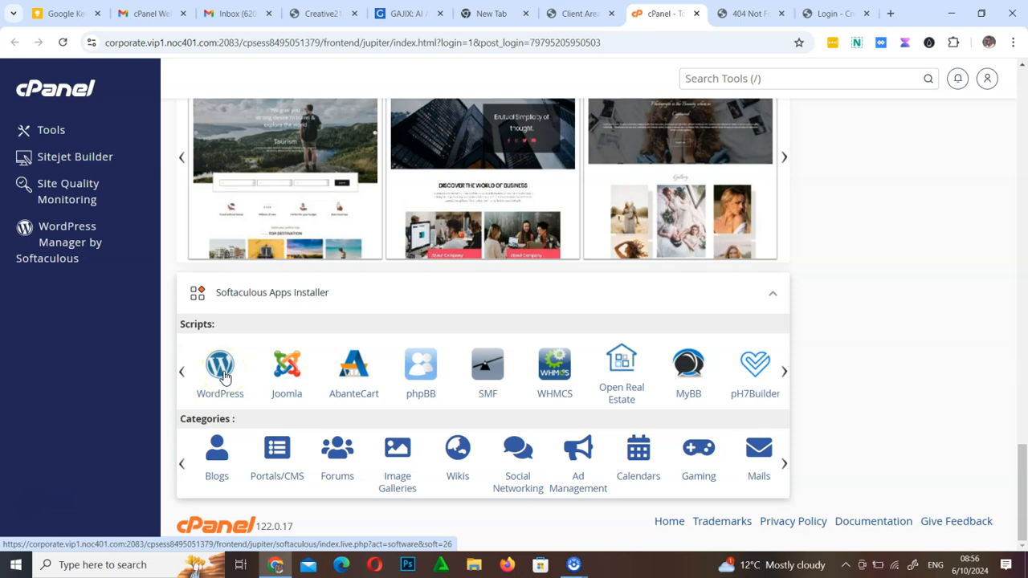
pyautogui.scroll(10, 495, 268)
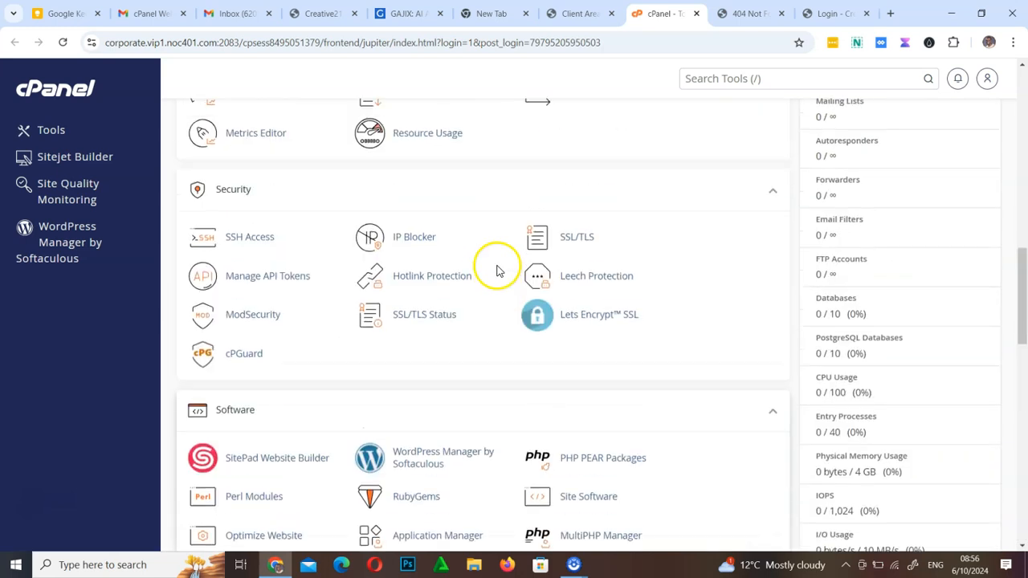
pyautogui.scroll(-4, 498, 271)
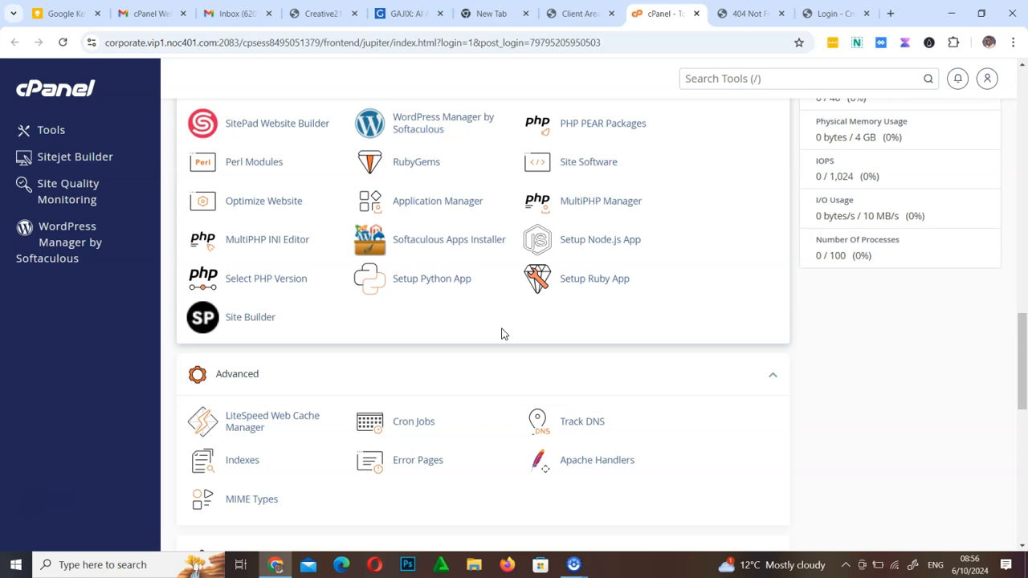
pyautogui.scroll(4, 468, 340)
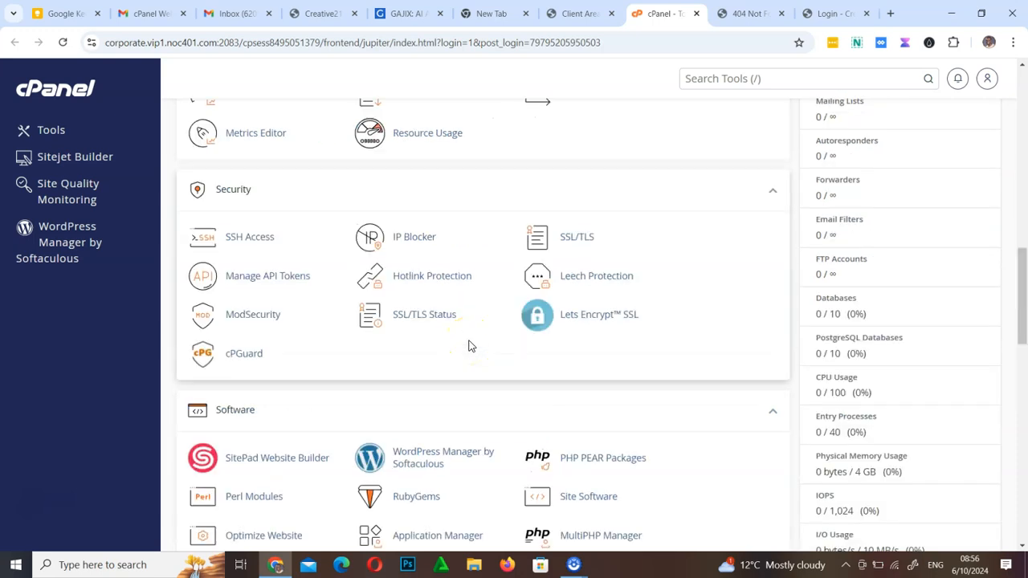
# Open the WordPress script page from the Softaculous Apps Installer section of cPanel
pyautogui.scroll(-2, 470, 346)
pyautogui.scroll(-2, 482, 344)
pyautogui.scroll(-5, 413, 312)
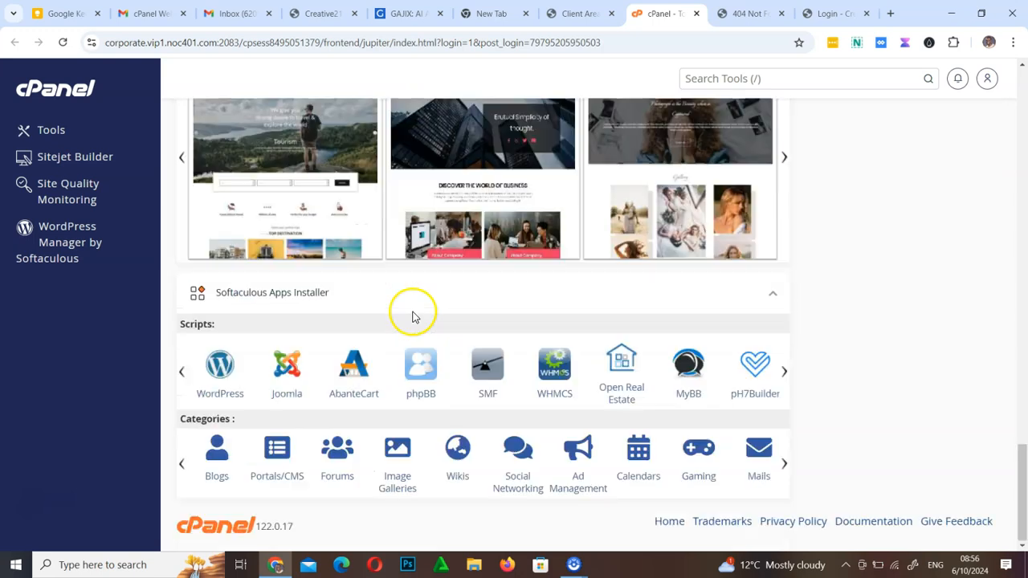
pyautogui.scroll(6, 310, 383)
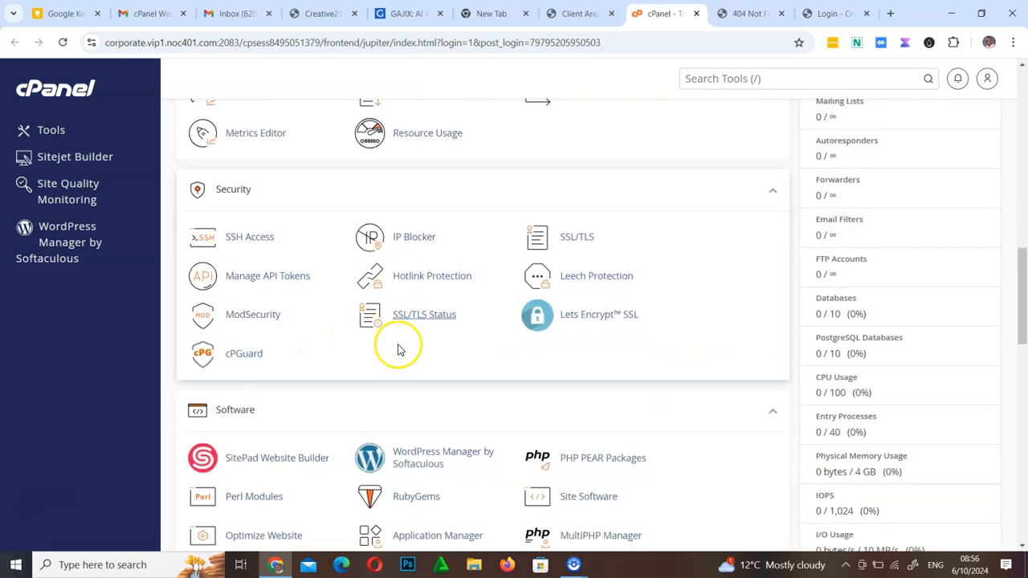
pyautogui.scroll(-7, 411, 472)
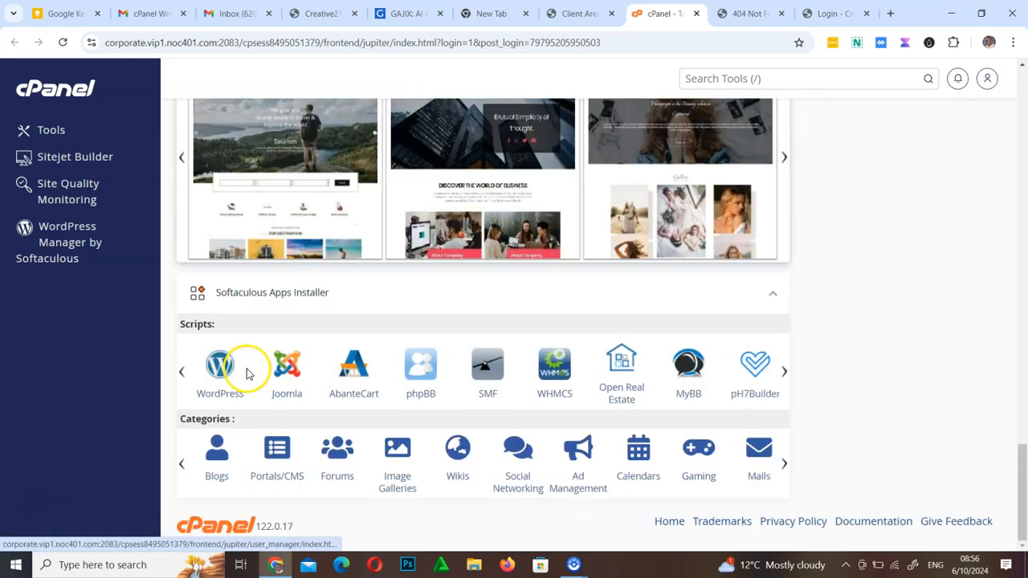
pyautogui.scroll(6, 498, 277)
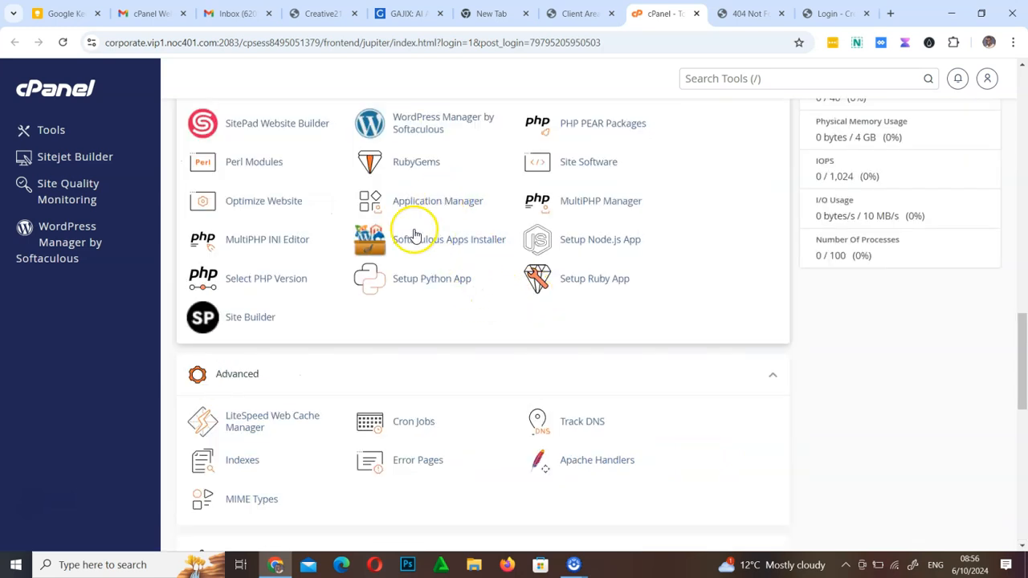
pyautogui.scroll(-6, 523, 340)
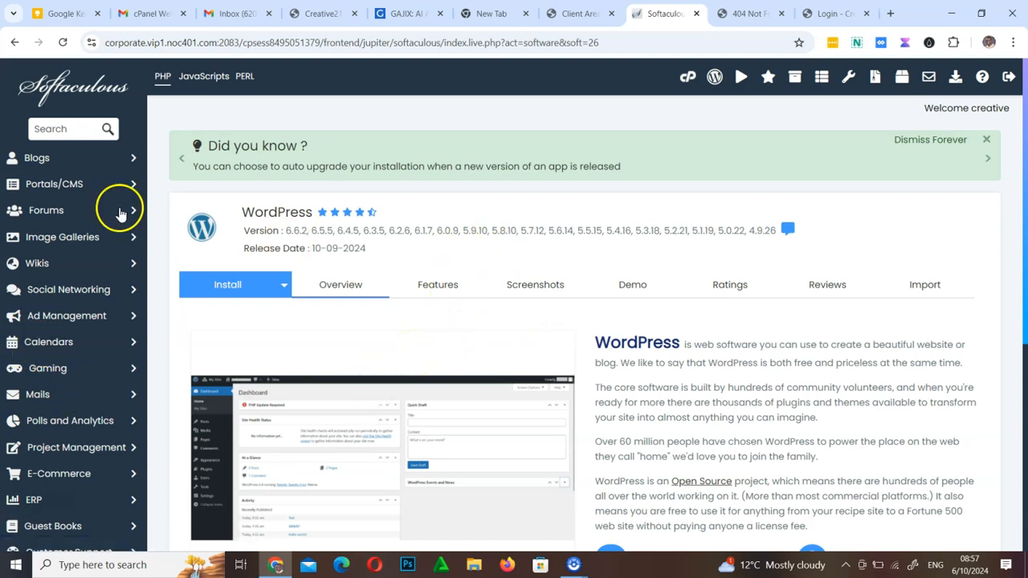
# Browse the Softaculous script categories, expanding Educational, Guest Books, Forums and Image Galleries to examine the available scripts
pyautogui.scroll(-5, 77, 167)
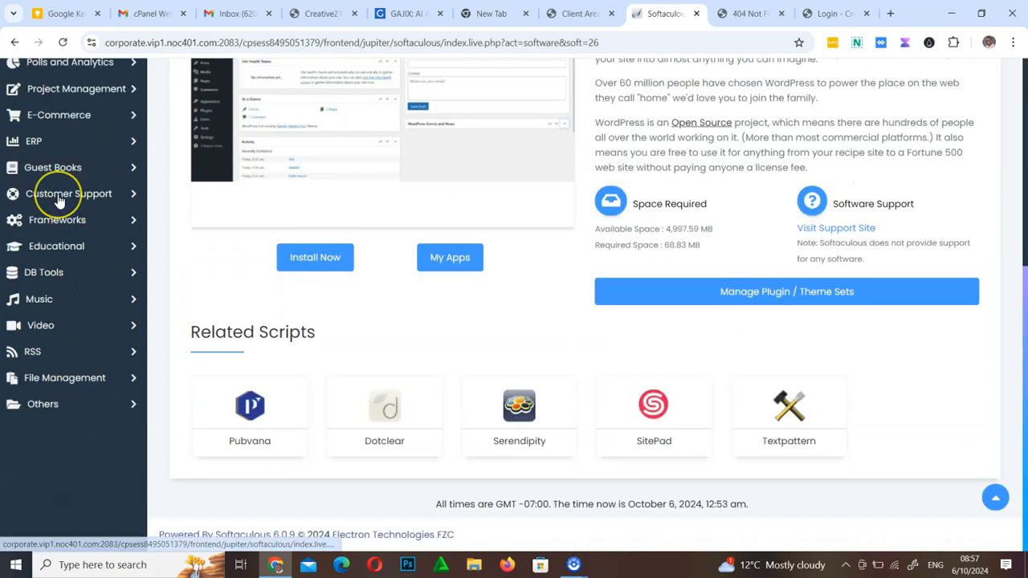
pyautogui.scroll(5, 58, 200)
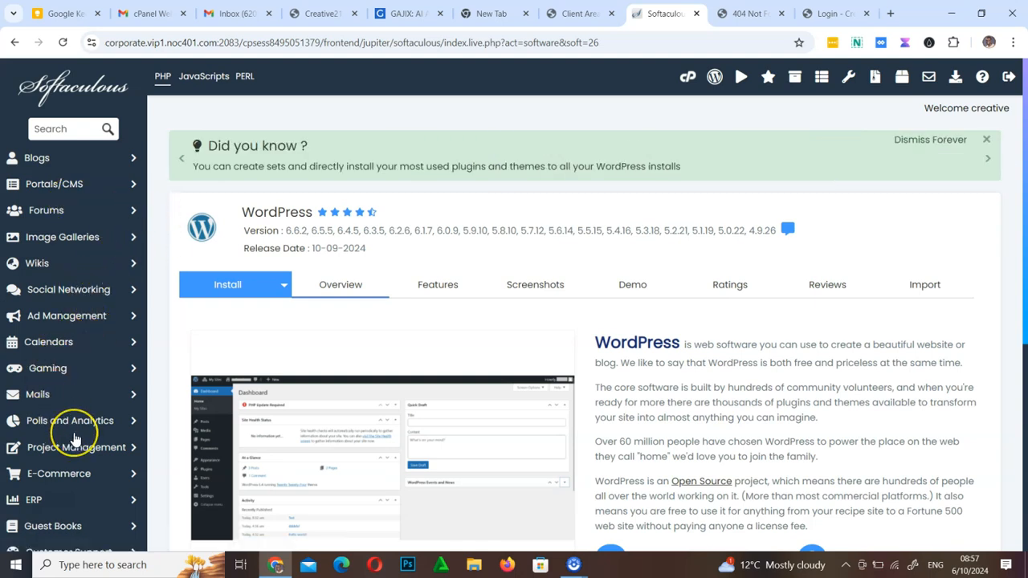
pyautogui.scroll(-4, 74, 439)
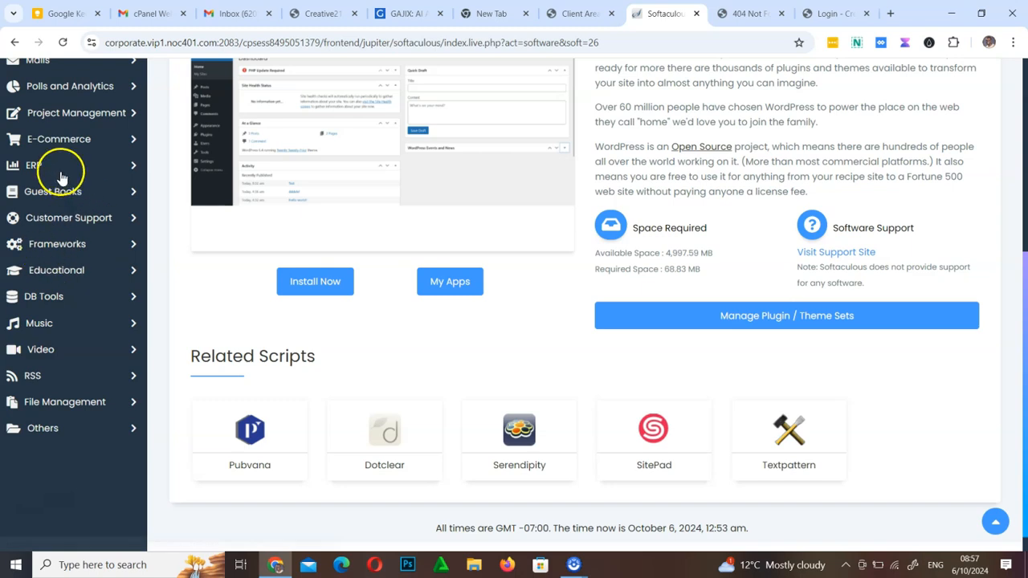
pyautogui.click(133, 276)
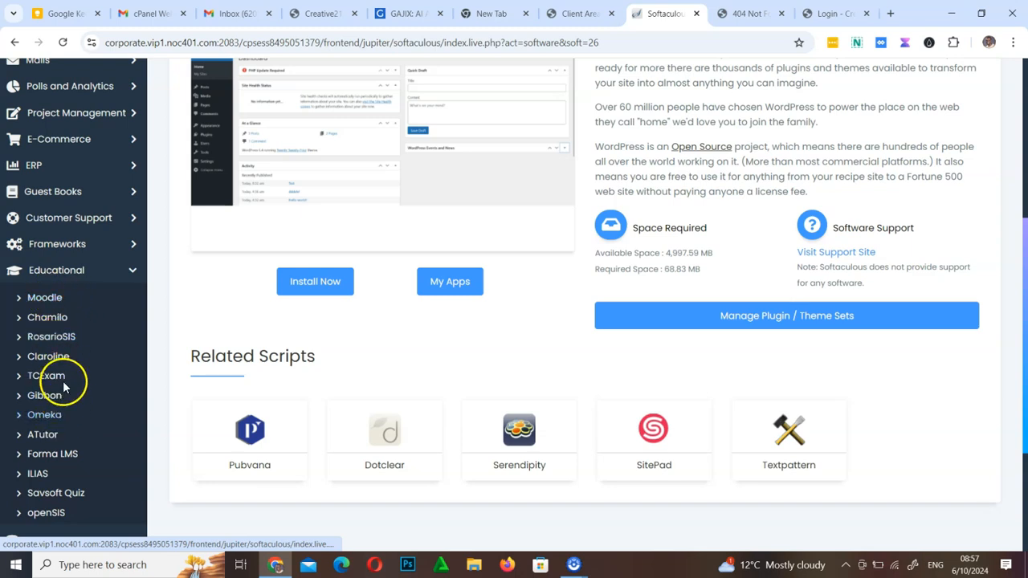
pyautogui.click(131, 193)
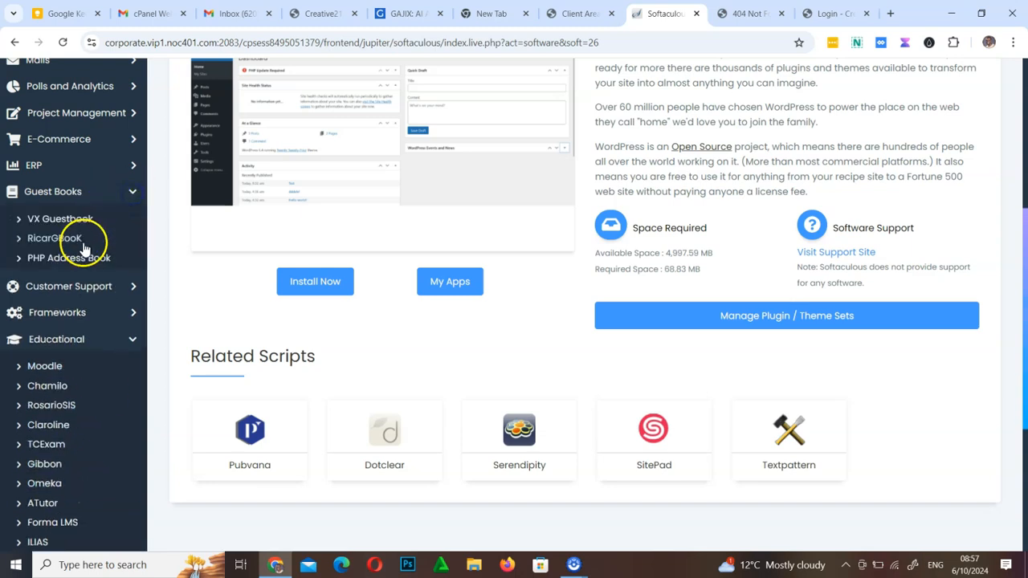
pyautogui.scroll(5, 58, 188)
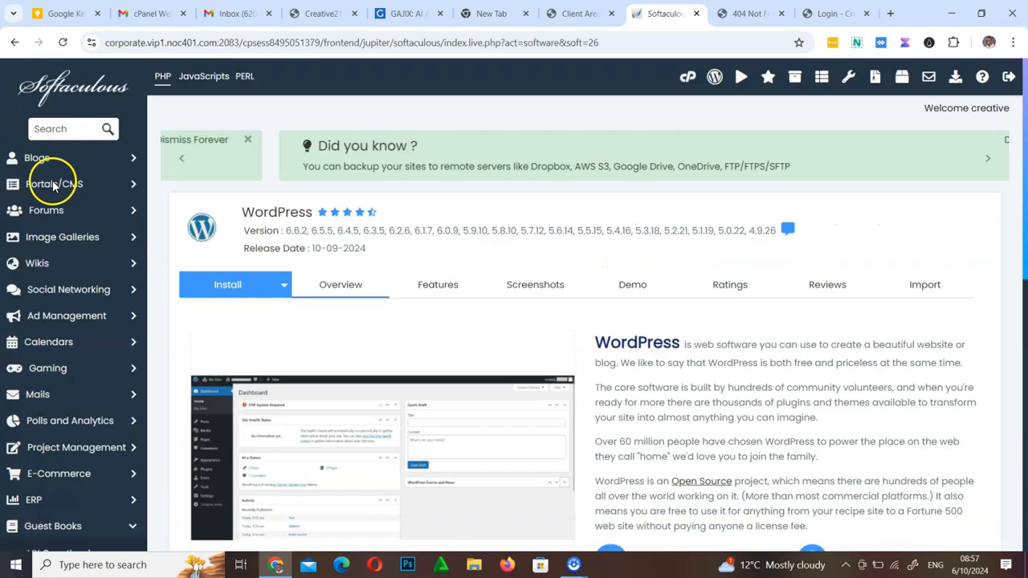
pyautogui.click(131, 211)
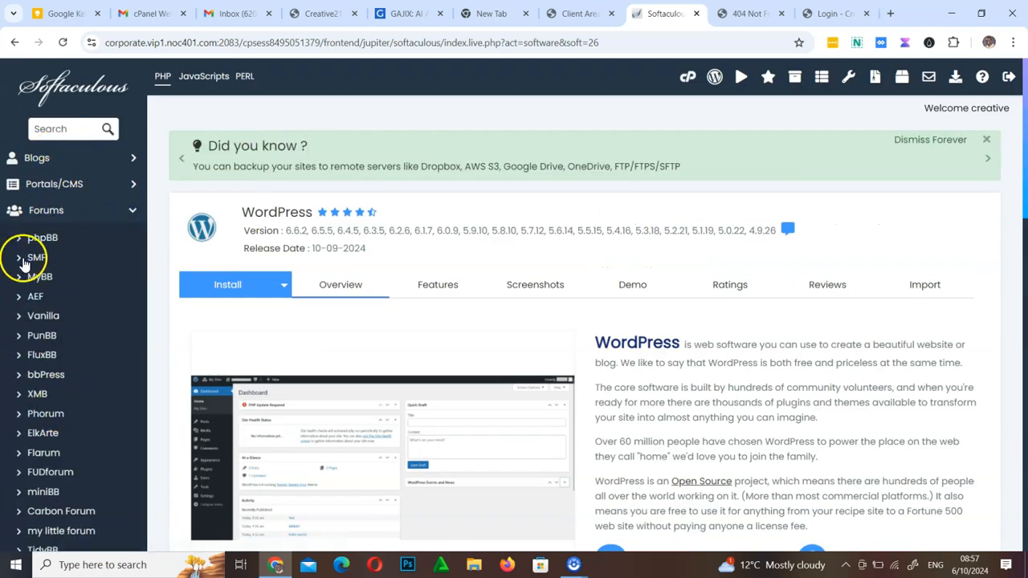
pyautogui.scroll(-4, 63, 372)
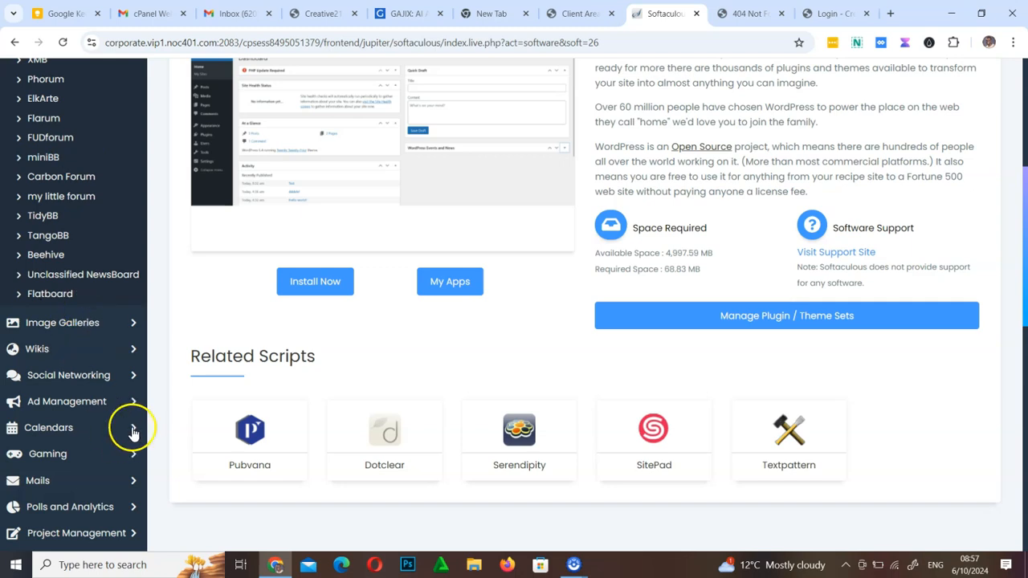
pyautogui.click(136, 322)
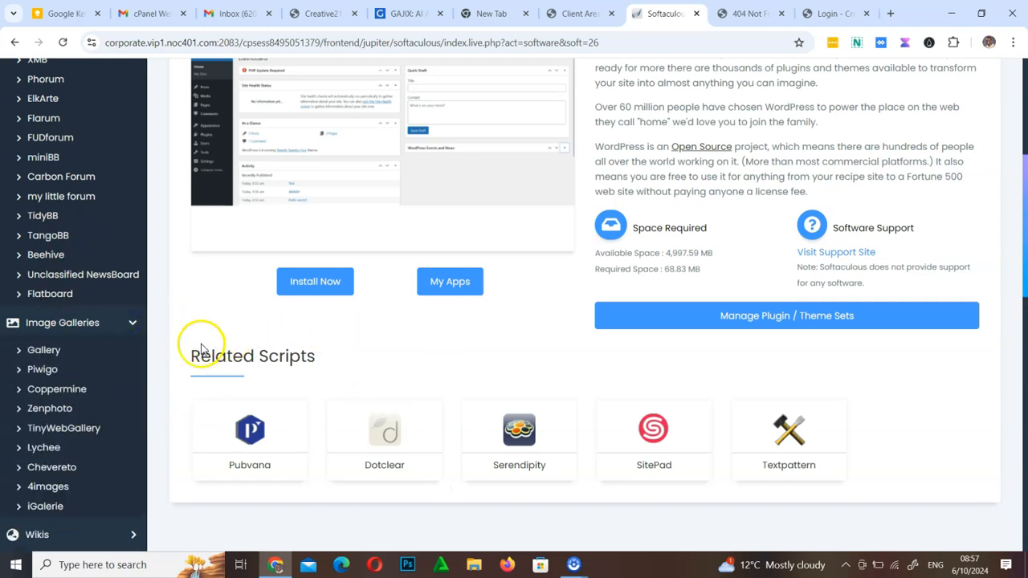
pyautogui.scroll(4, 515, 368)
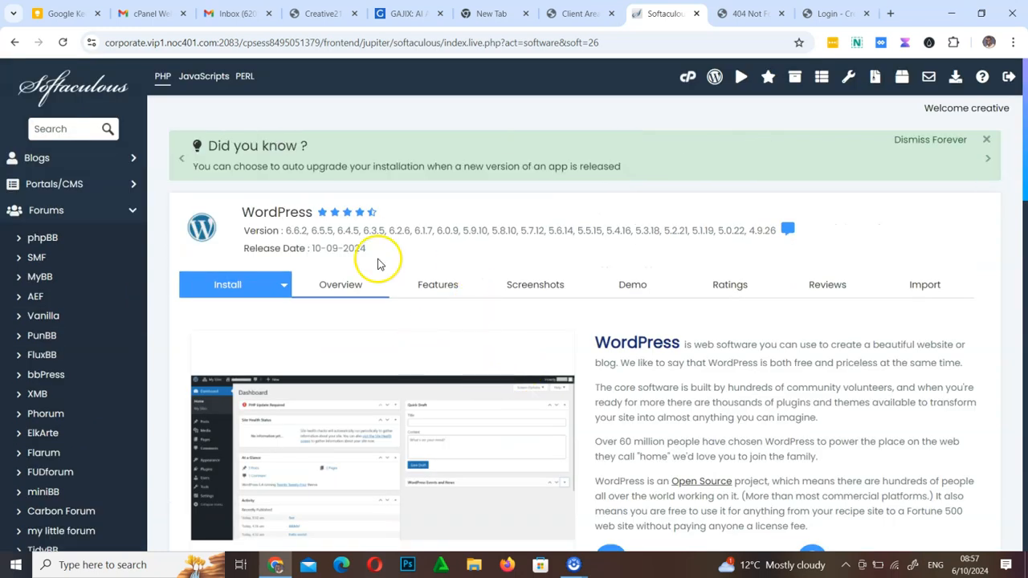
# Start the WordPress installation from its overview page to bring up the software setup form
pyautogui.scroll(-4, 401, 372)
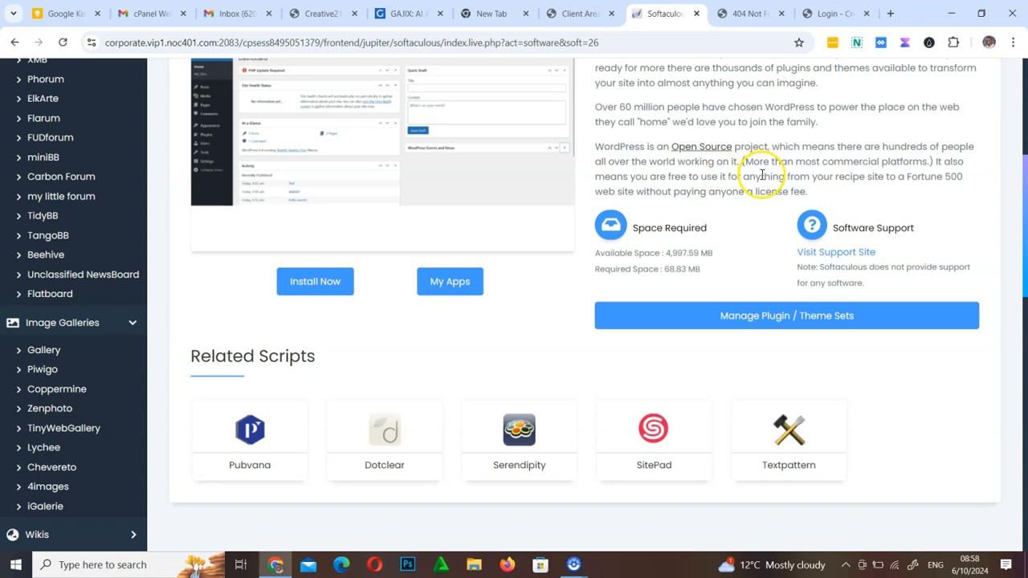
pyautogui.click(321, 283)
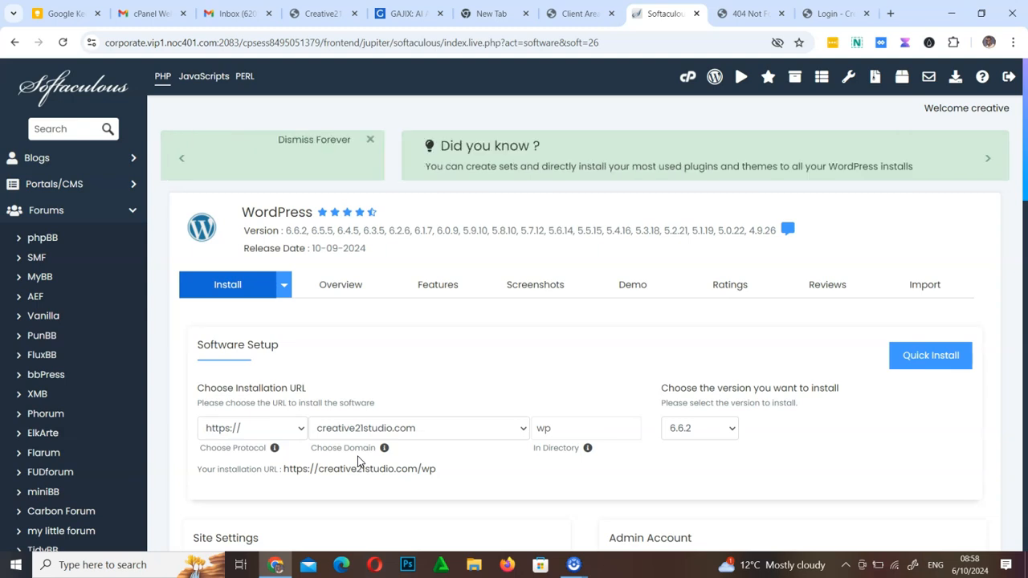
pyautogui.click(308, 392)
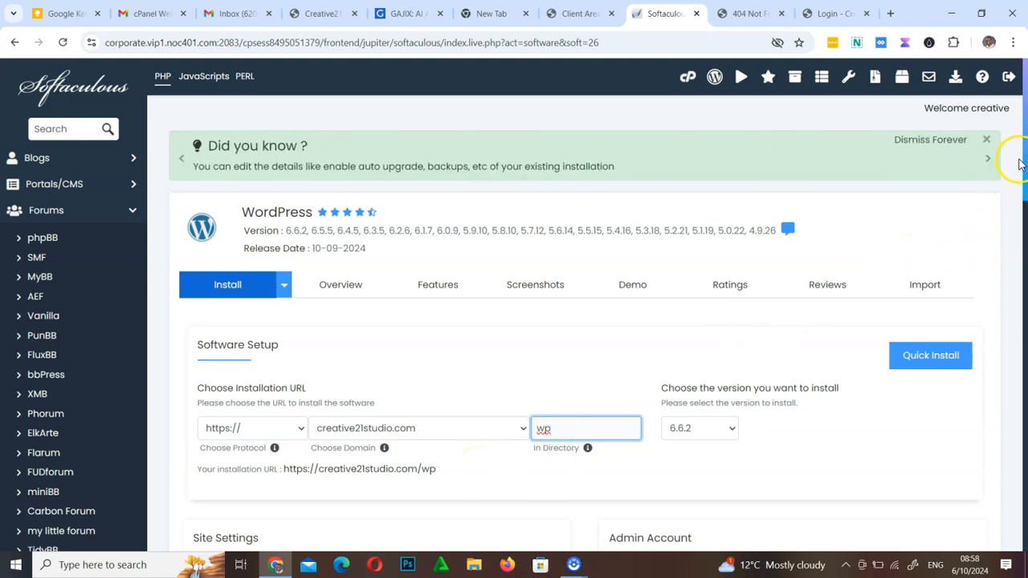
pyautogui.moveTo(1025, 144); pyautogui.dragTo(1024, 161)
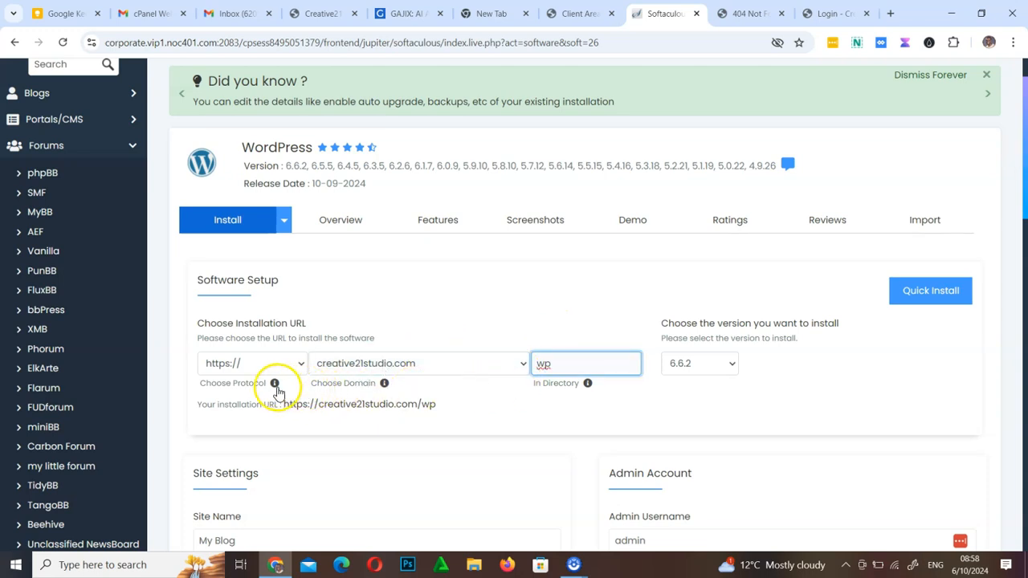
pyautogui.moveTo(201, 384); pyautogui.dragTo(233, 391)
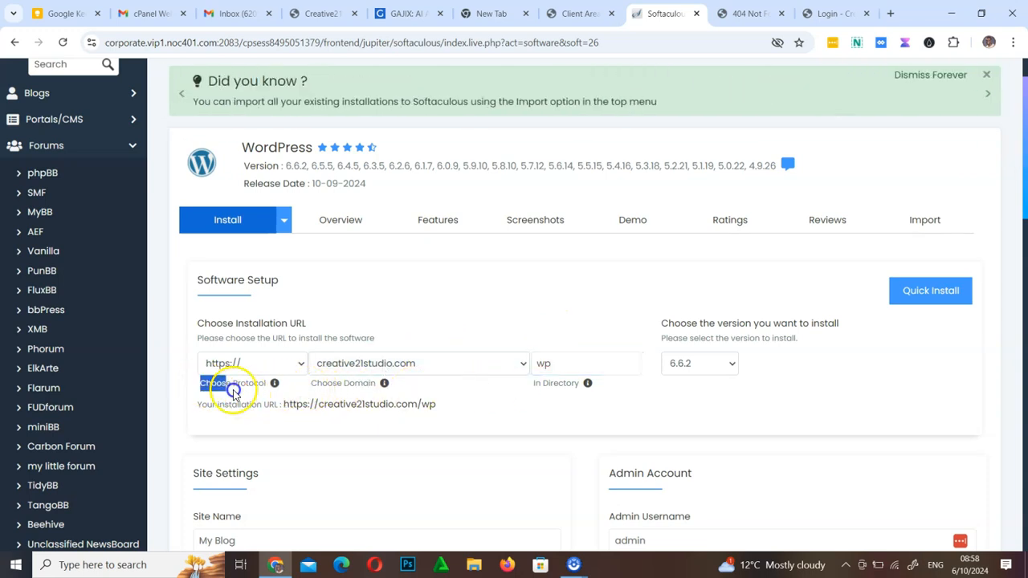
pyautogui.click(286, 363)
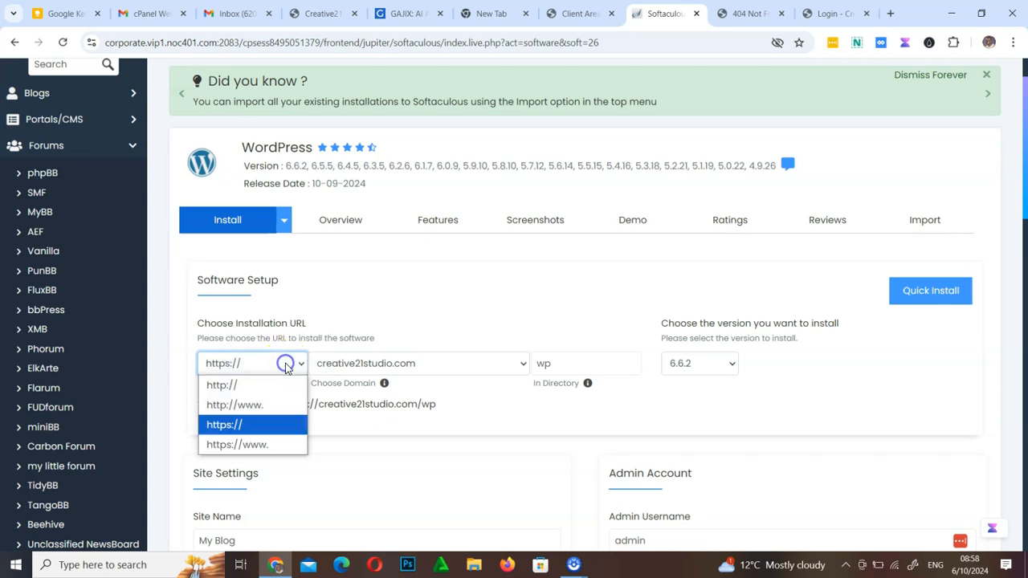
pyautogui.click(257, 447)
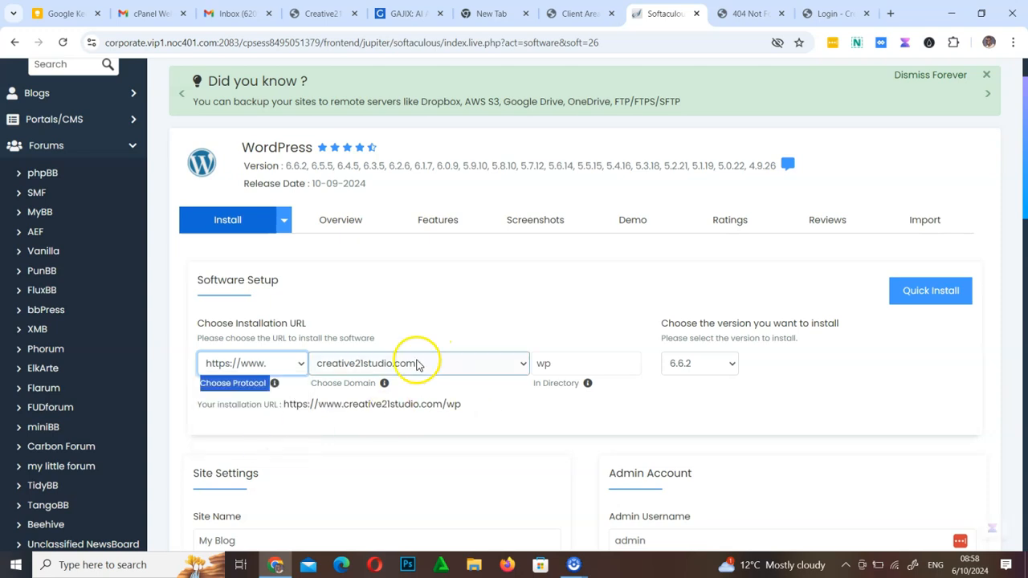
pyautogui.click(454, 365)
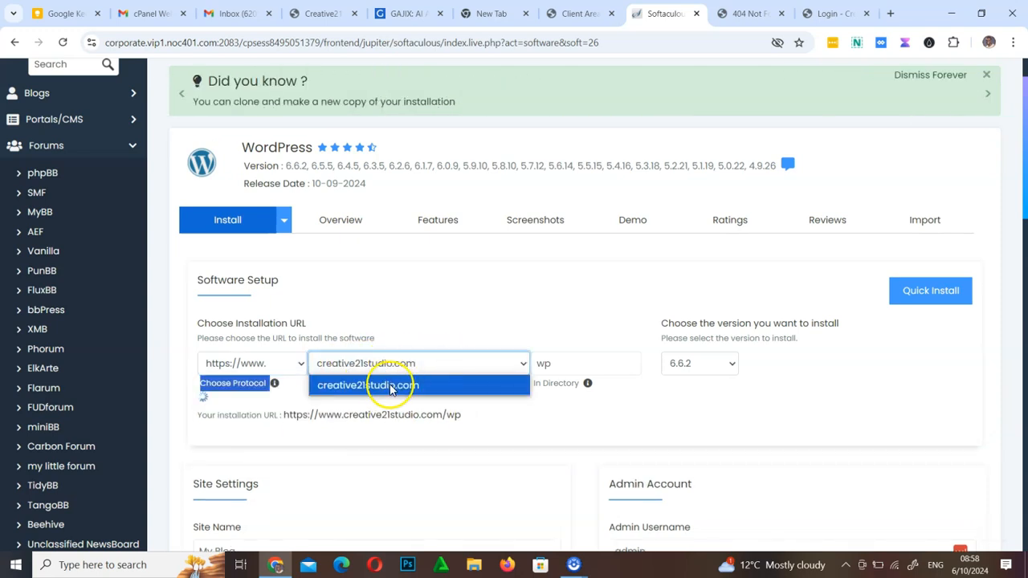
pyautogui.click(424, 385)
# Read the help note for the In Directory field in the installation URL settings
pyautogui.click(562, 366)
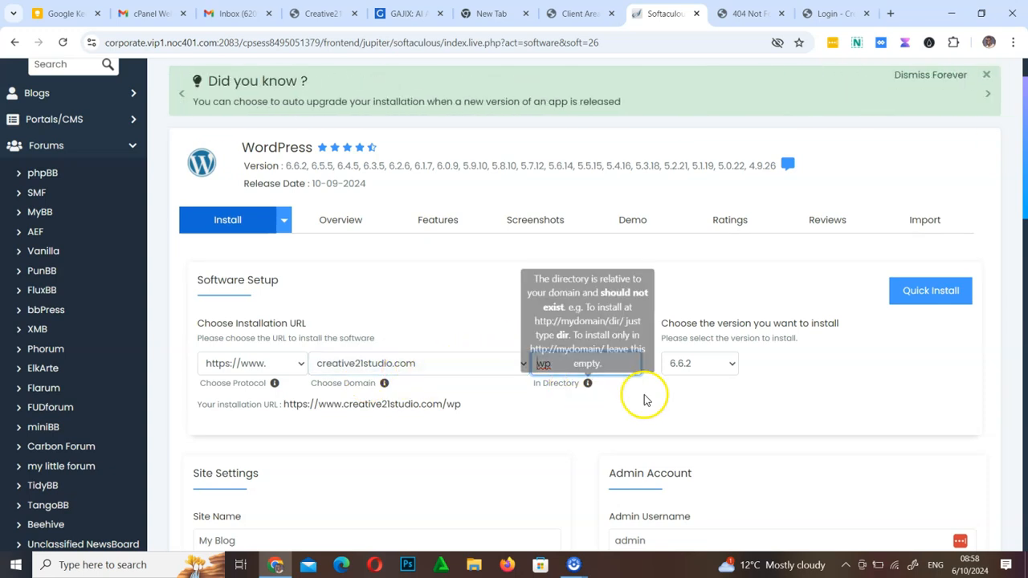
pyautogui.moveTo(588, 388)
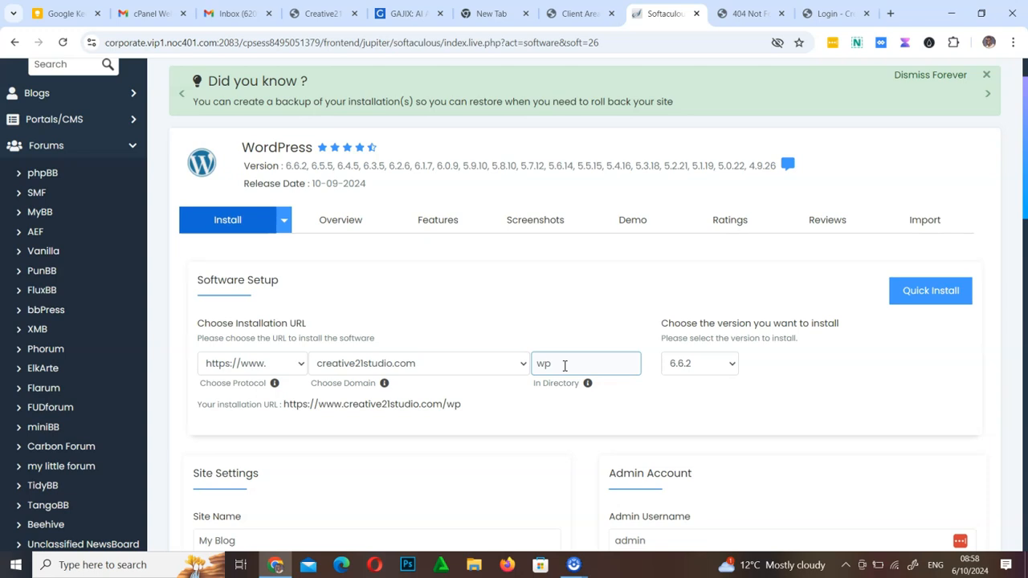
pyautogui.hotkey('ctrl', 'shift', 'd')
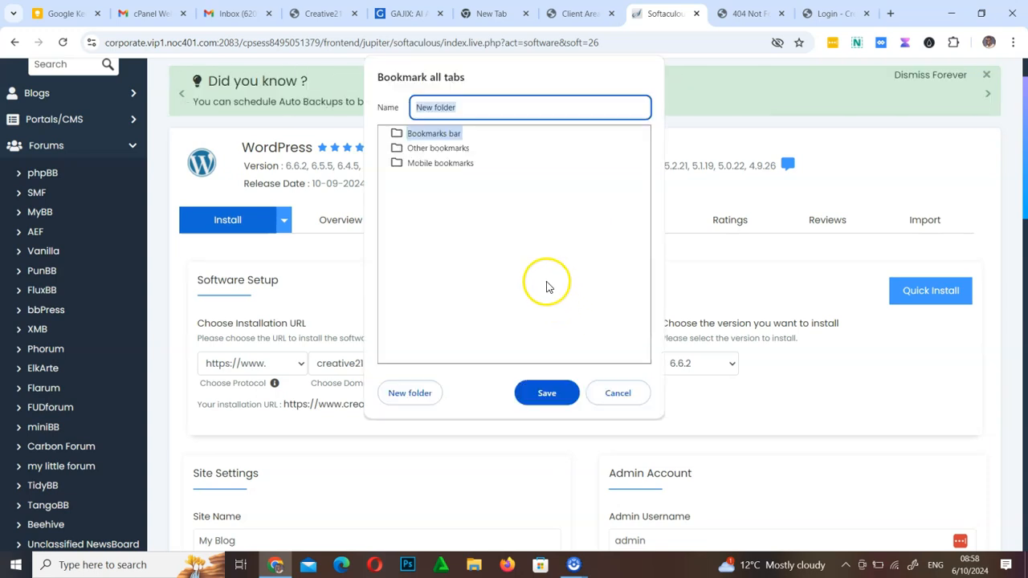
pyautogui.click(630, 392)
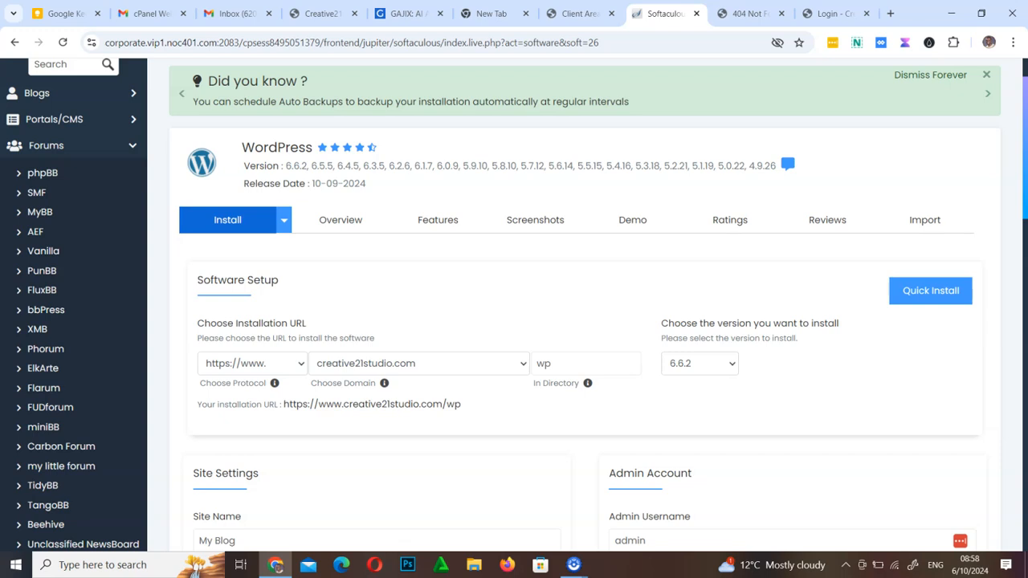
pyautogui.moveTo(453, 270)
pyautogui.mouseDown()
pyautogui.moveTo(490, 238)
pyautogui.moveTo(564, 280)
pyautogui.moveTo(450, 269)
pyautogui.moveTo(475, 281)
pyautogui.moveTo(478, 346)
pyautogui.moveTo(543, 325)
pyautogui.moveTo(522, 277)
pyautogui.mouseUp()
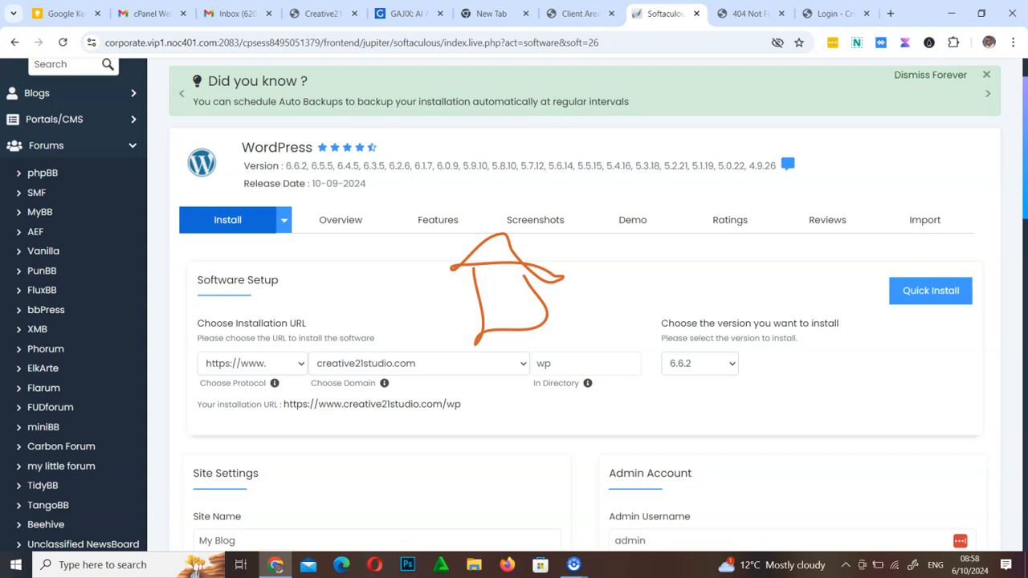
pyautogui.moveTo(498, 331)
pyautogui.mouseDown()
pyautogui.moveTo(499, 305)
pyautogui.moveTo(528, 330)
pyautogui.mouseUp()
pyautogui.moveTo(402, 275)
pyautogui.mouseDown()
pyautogui.moveTo(398, 334)
pyautogui.moveTo(399, 277)
pyautogui.moveTo(466, 286)
pyautogui.moveTo(487, 308)
pyautogui.moveTo(400, 328)
pyautogui.moveTo(411, 322)
pyautogui.mouseUp()
pyautogui.moveTo(584, 267)
pyautogui.mouseDown()
pyautogui.moveTo(621, 261)
pyautogui.moveTo(639, 274)
pyautogui.moveTo(637, 306)
pyautogui.moveTo(582, 309)
pyautogui.moveTo(588, 262)
pyautogui.mouseUp()
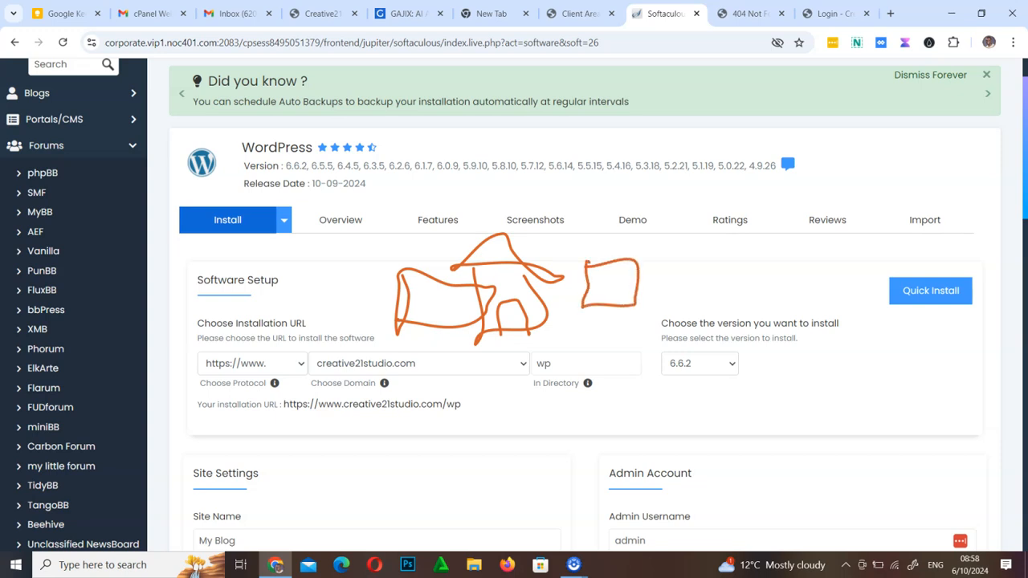
pyautogui.moveTo(634, 249)
pyautogui.mouseDown()
pyautogui.moveTo(424, 246)
pyautogui.moveTo(348, 309)
pyautogui.moveTo(521, 325)
pyautogui.moveTo(642, 258)
pyautogui.moveTo(623, 240)
pyautogui.mouseUp()
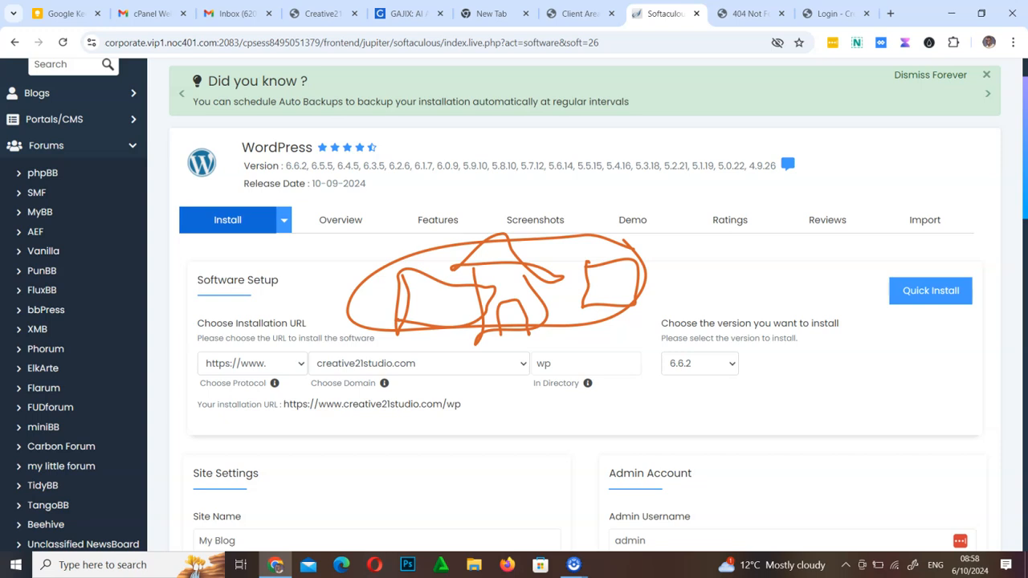
pyautogui.moveTo(458, 198)
pyautogui.mouseDown()
pyautogui.moveTo(487, 232)
pyautogui.moveTo(500, 212)
pyautogui.moveTo(480, 216)
pyautogui.mouseUp()
pyautogui.moveTo(722, 297)
pyautogui.mouseDown()
pyautogui.moveTo(659, 268)
pyautogui.moveTo(653, 291)
pyautogui.moveTo(649, 259)
pyautogui.moveTo(673, 262)
pyautogui.moveTo(657, 281)
pyautogui.mouseUp()
pyautogui.moveTo(603, 397)
pyautogui.mouseDown()
pyautogui.moveTo(615, 392)
pyautogui.moveTo(599, 363)
pyautogui.moveTo(520, 377)
pyautogui.moveTo(543, 393)
pyautogui.moveTo(609, 384)
pyautogui.mouseUp()
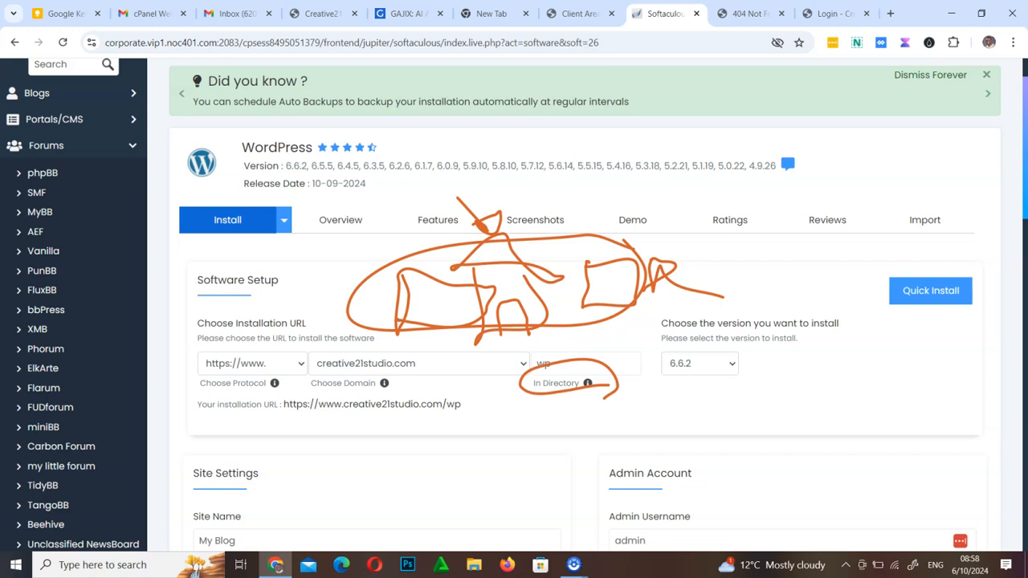
pyautogui.moveTo(575, 369)
pyautogui.mouseDown()
pyautogui.moveTo(555, 352)
pyautogui.moveTo(526, 387)
pyautogui.moveTo(565, 371)
pyautogui.moveTo(553, 386)
pyautogui.mouseUp()
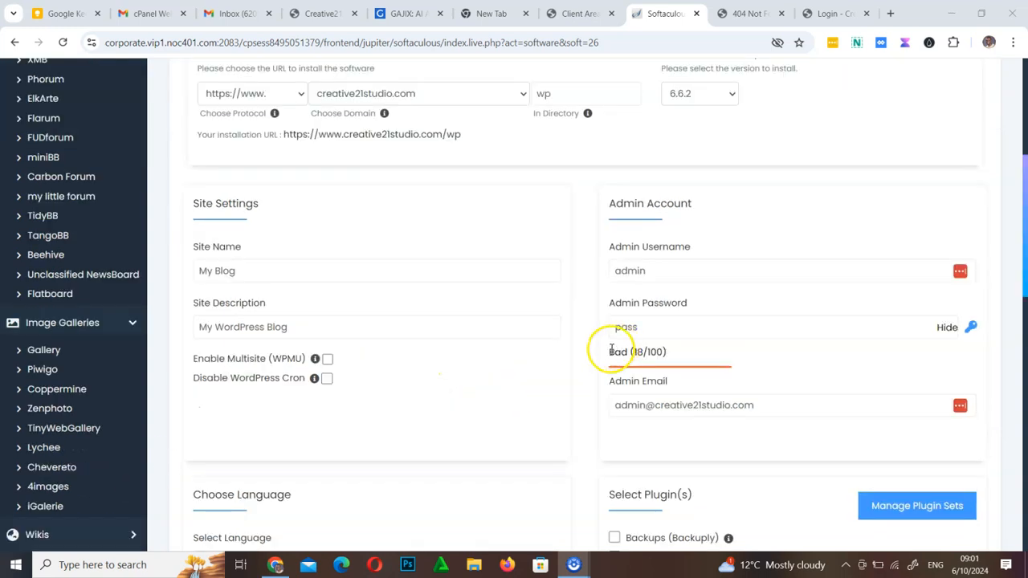
# Install WordPress 6.6.2 into the wp directory, keeping the default site, admin account, language, plugin and theme settings
pyautogui.scroll(5, 584, 351)
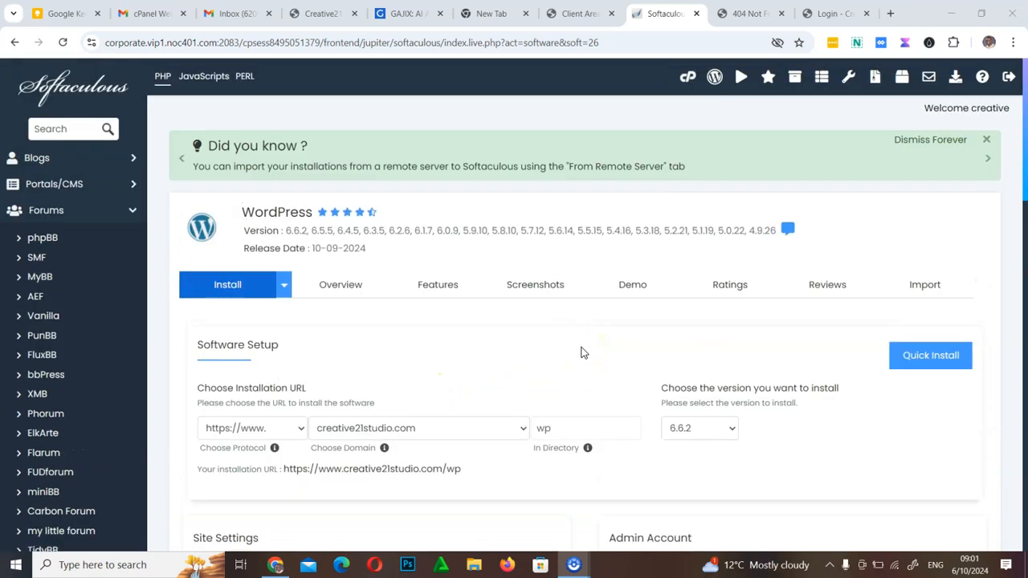
pyautogui.scroll(-4, 584, 352)
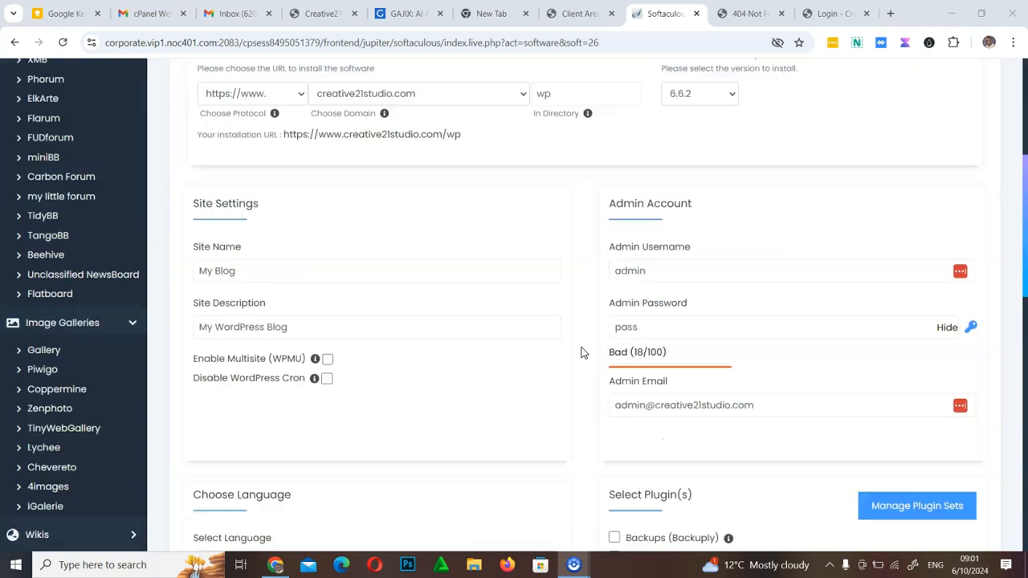
pyautogui.scroll(-4, 584, 352)
pyautogui.scroll(4, 584, 351)
pyautogui.click(550, 245)
pyautogui.scroll(4, 549, 245)
pyautogui.click(544, 428)
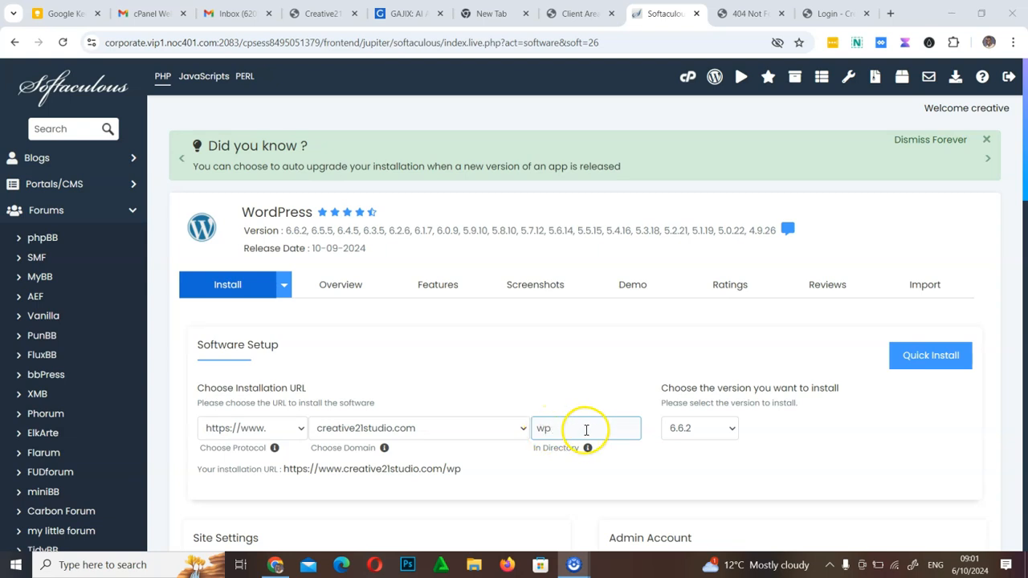
pyautogui.click(619, 477)
pyautogui.scroll(-4, 620, 481)
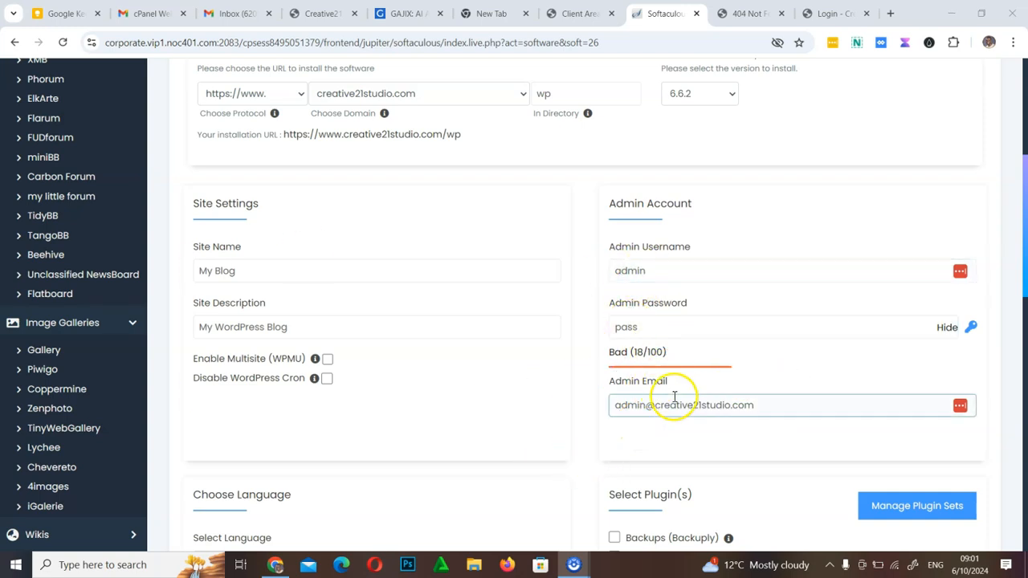
pyautogui.scroll(-4, 589, 404)
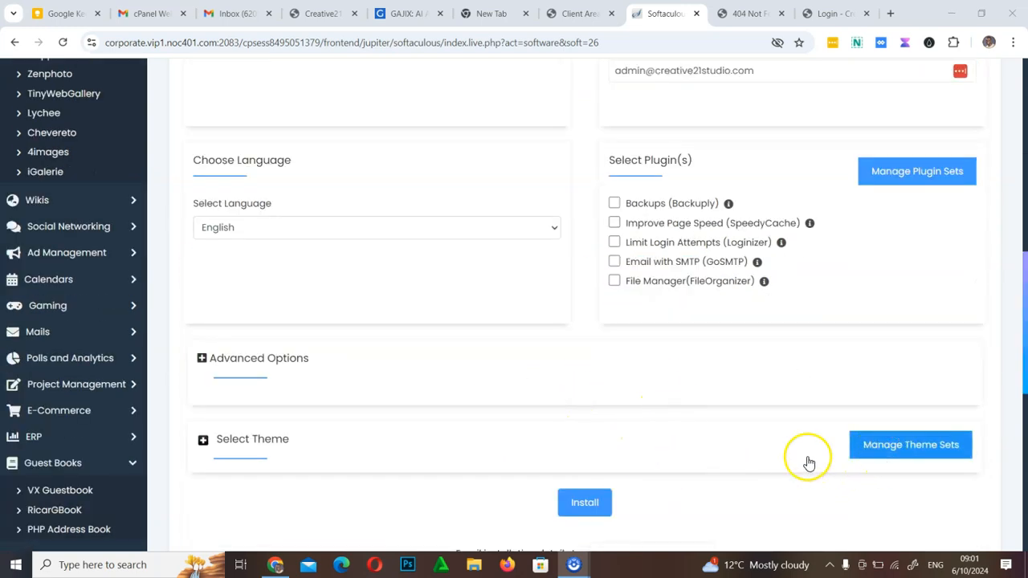
pyautogui.scroll(-4, 595, 501)
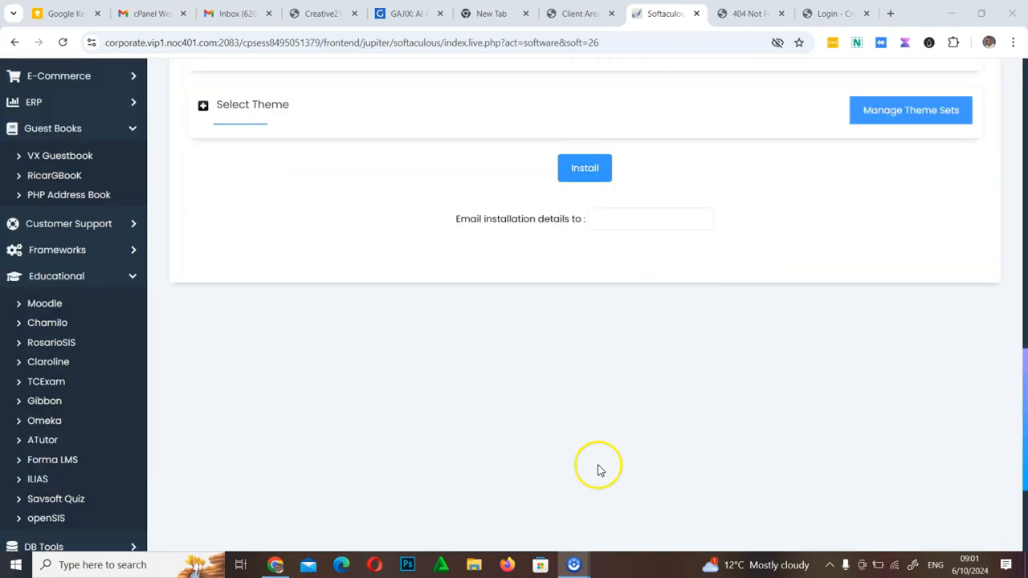
pyautogui.click(597, 178)
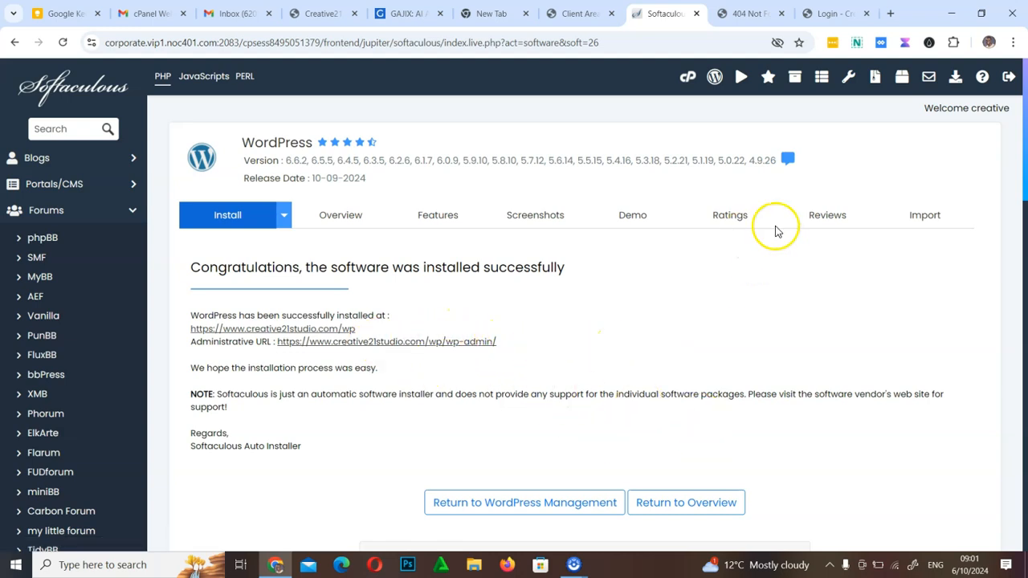
# Reload the already open creative21studio.com/wp page and look through the new WordPress site's home page
pyautogui.click(746, 13)
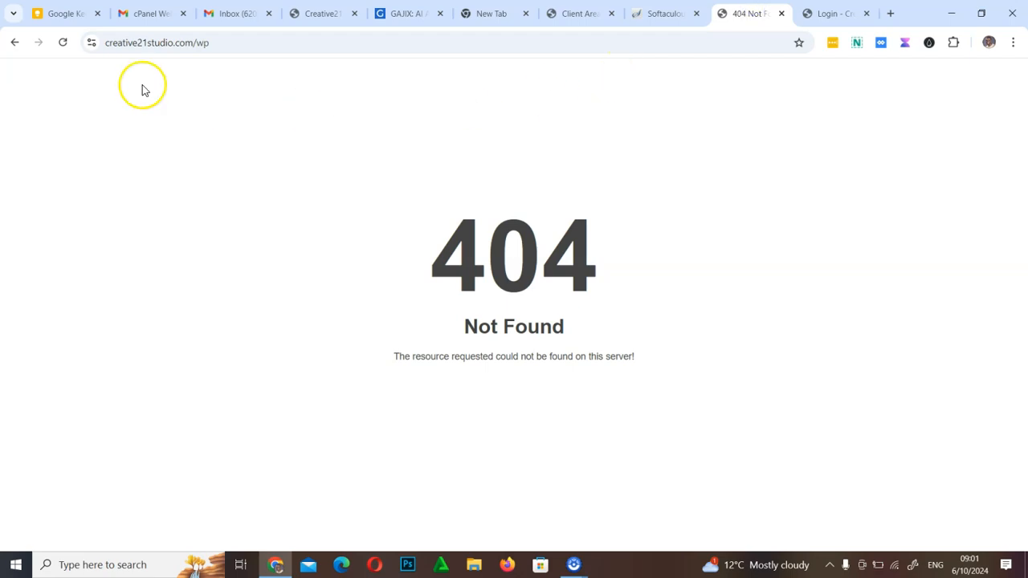
pyautogui.click(62, 45)
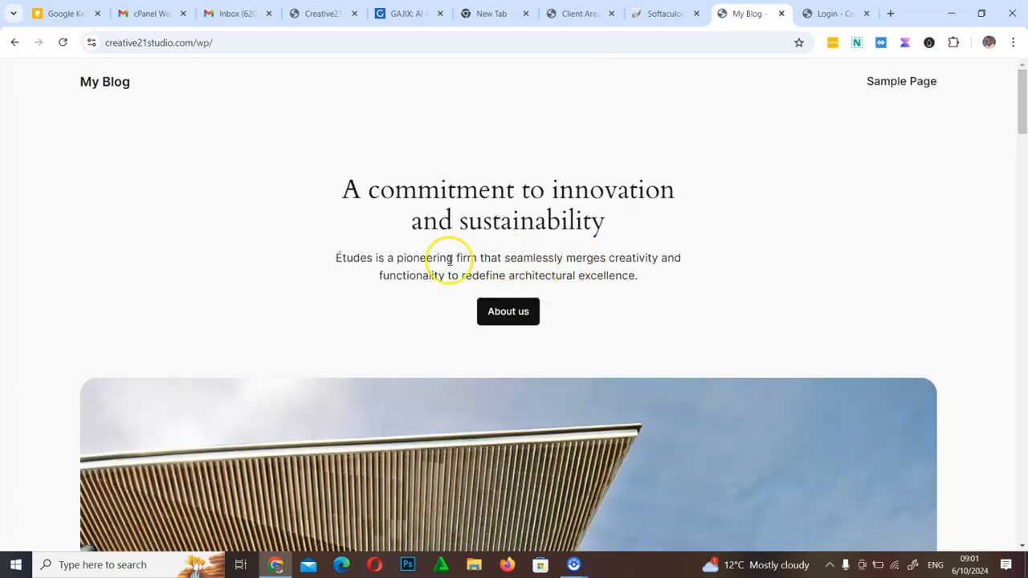
pyautogui.scroll(-9, 424, 246)
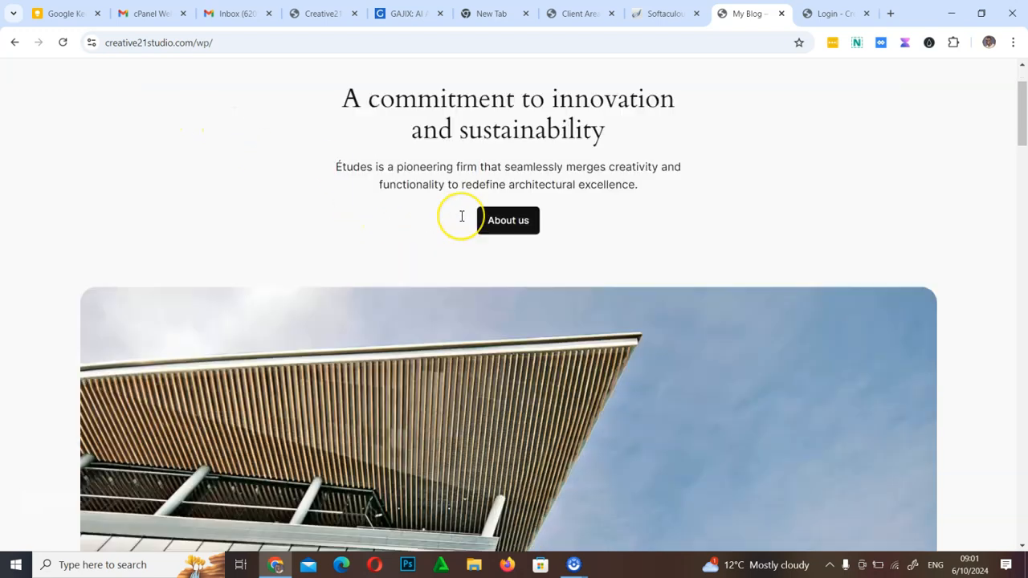
pyautogui.scroll(-5, 462, 216)
pyautogui.scroll(15, 462, 216)
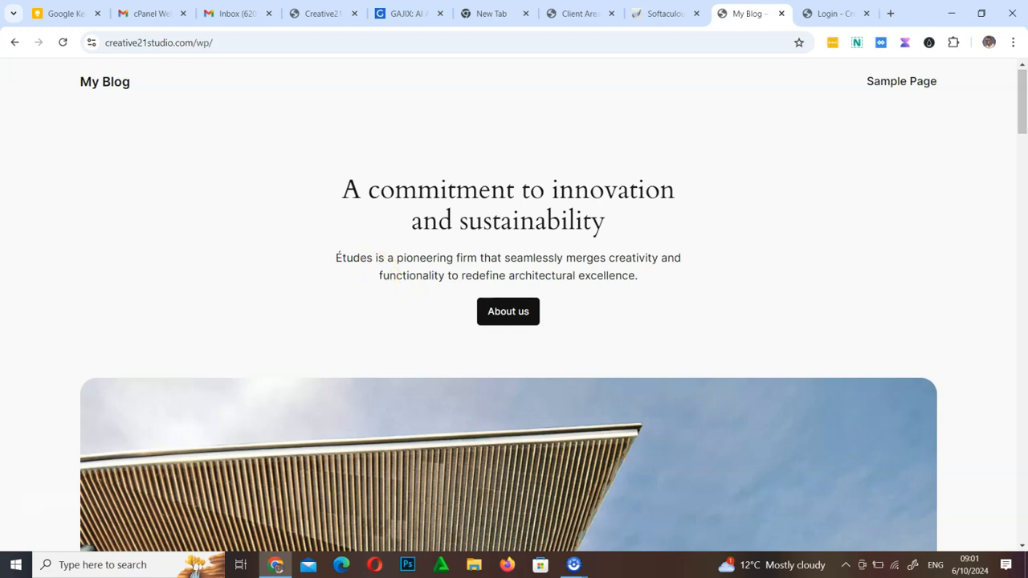
pyautogui.moveTo(331, 302)
pyautogui.mouseDown()
pyautogui.moveTo(212, 58)
pyautogui.moveTo(204, 82)
pyautogui.moveTo(210, 57)
pyautogui.moveTo(236, 61)
pyautogui.moveTo(238, 71)
pyautogui.moveTo(203, 84)
pyautogui.moveTo(218, 29)
pyautogui.moveTo(185, 35)
pyautogui.moveTo(204, 60)
pyautogui.moveTo(222, 56)
pyautogui.mouseUp()
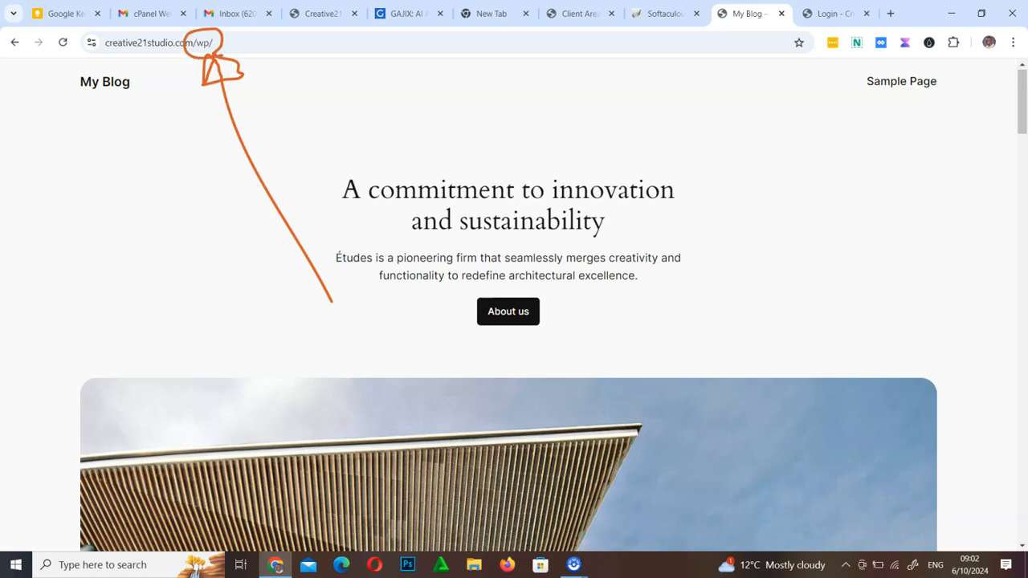
pyautogui.press('Escape')
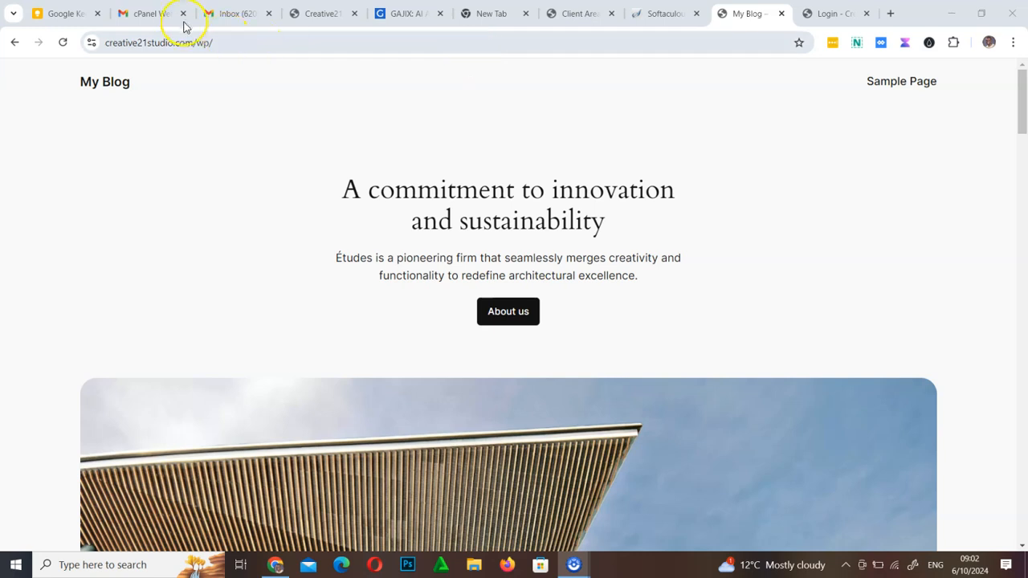
pyautogui.moveTo(193, 41); pyautogui.dragTo(94, 21)
pyautogui.hotkey('ctrl', 'c')
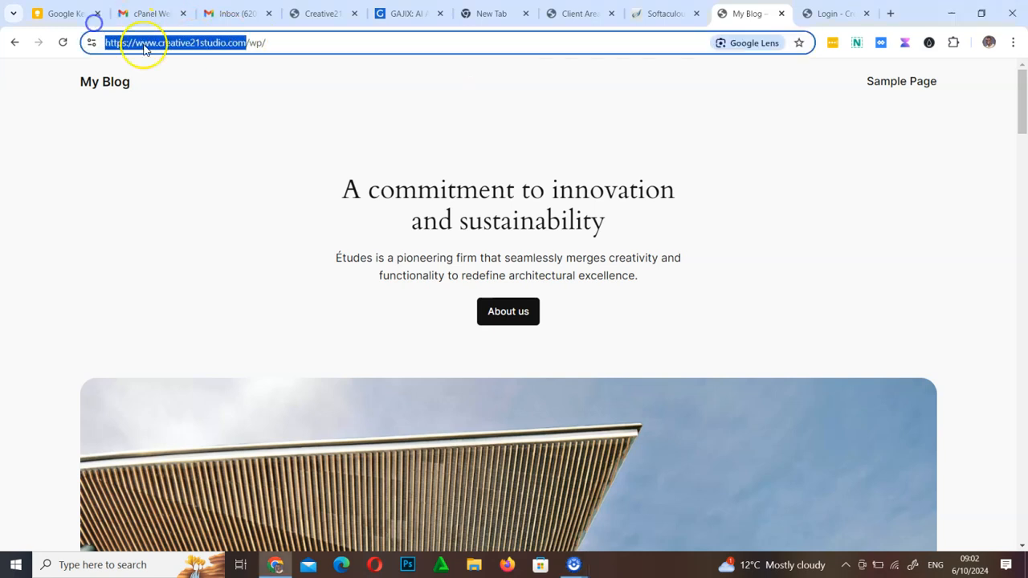
pyautogui.click(891, 13)
pyautogui.hotkey('ctrl', 'v')
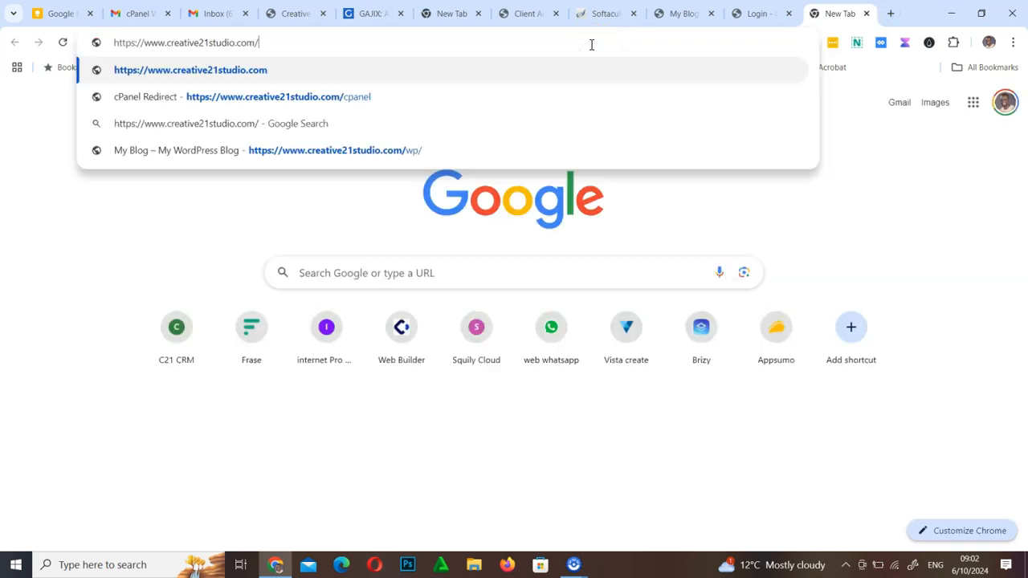
pyautogui.press('Return')
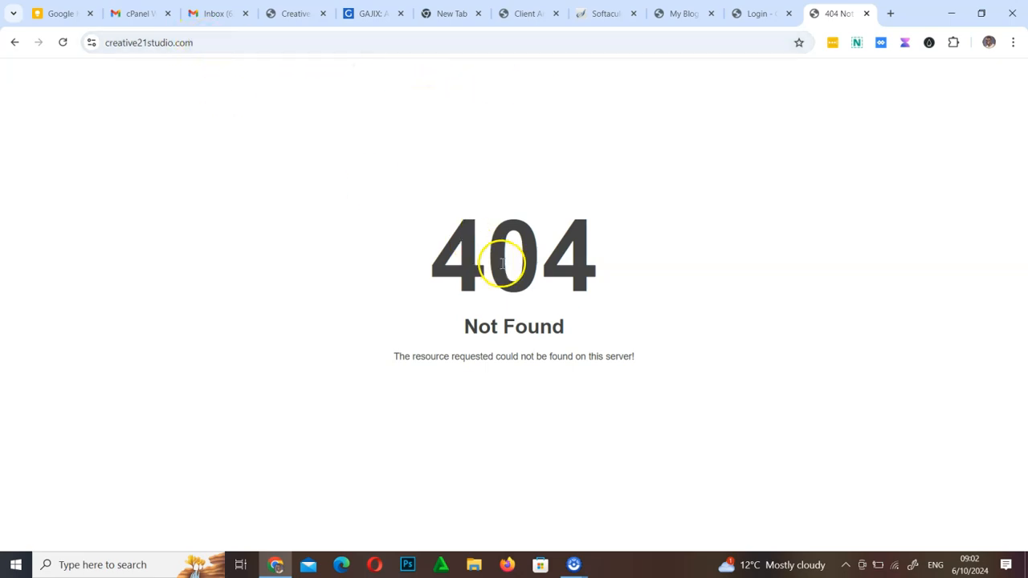
pyautogui.click(230, 40)
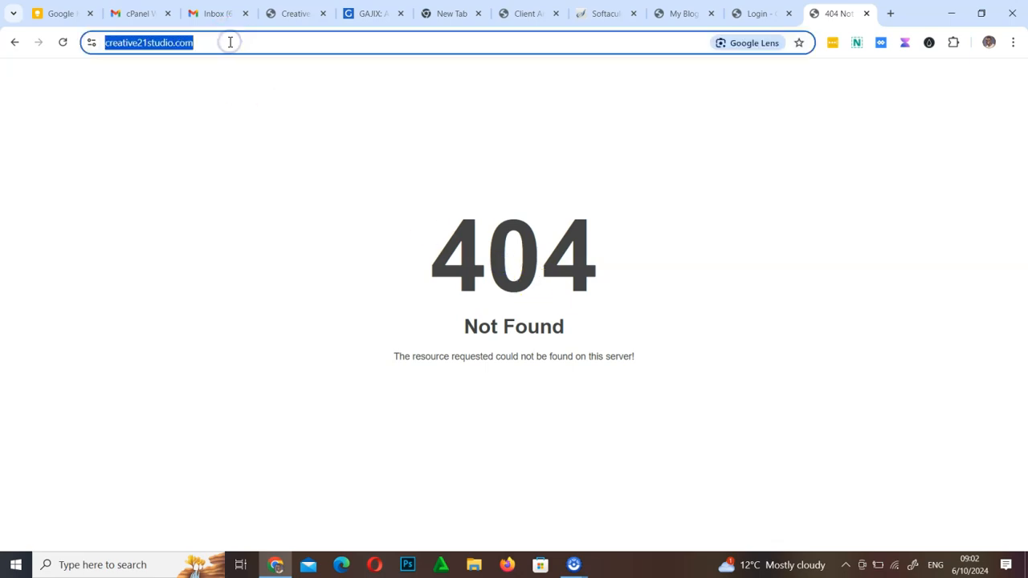
pyautogui.click(229, 42)
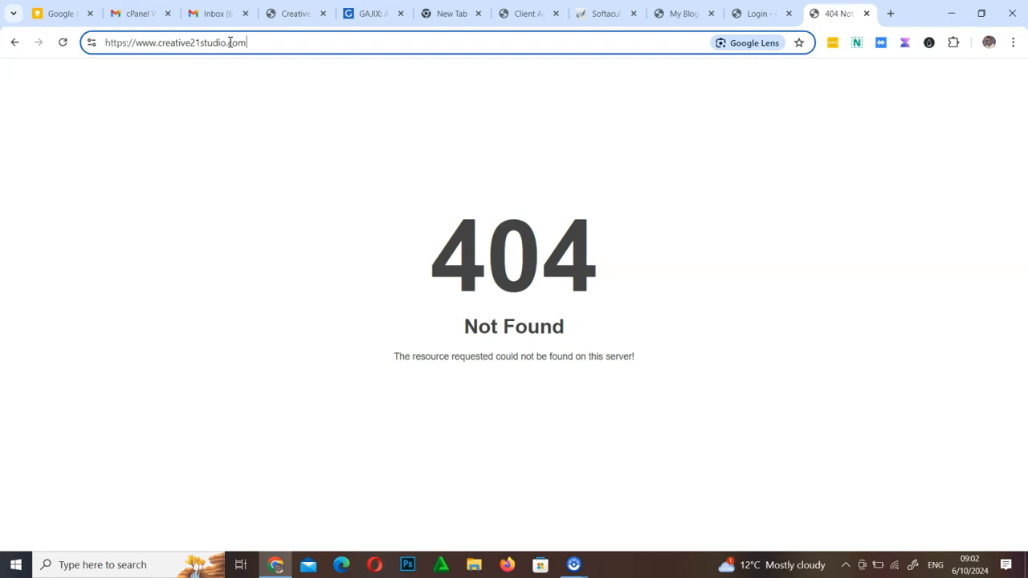
pyautogui.click(388, 102)
pyautogui.write('/wp')
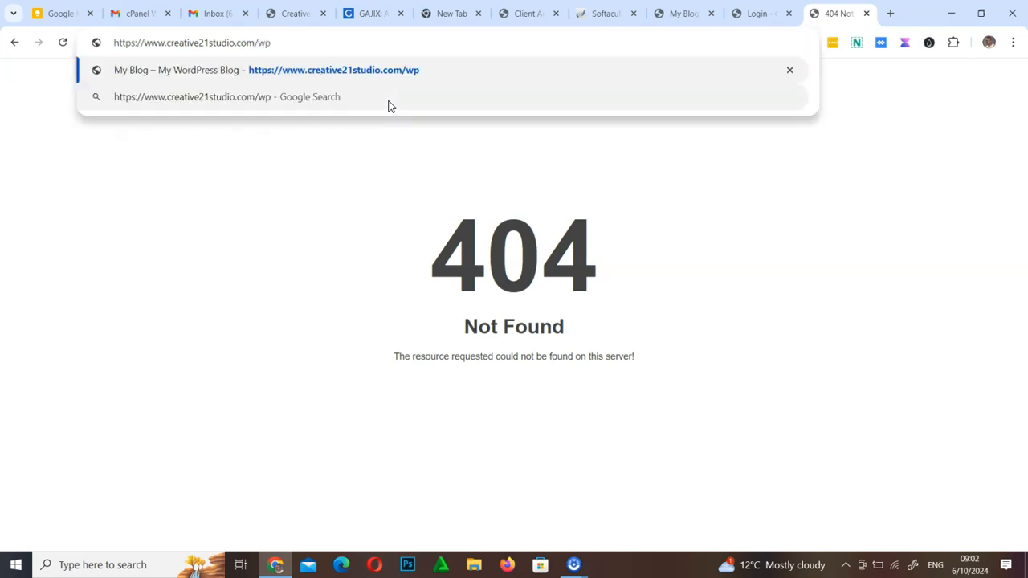
pyautogui.press('Return')
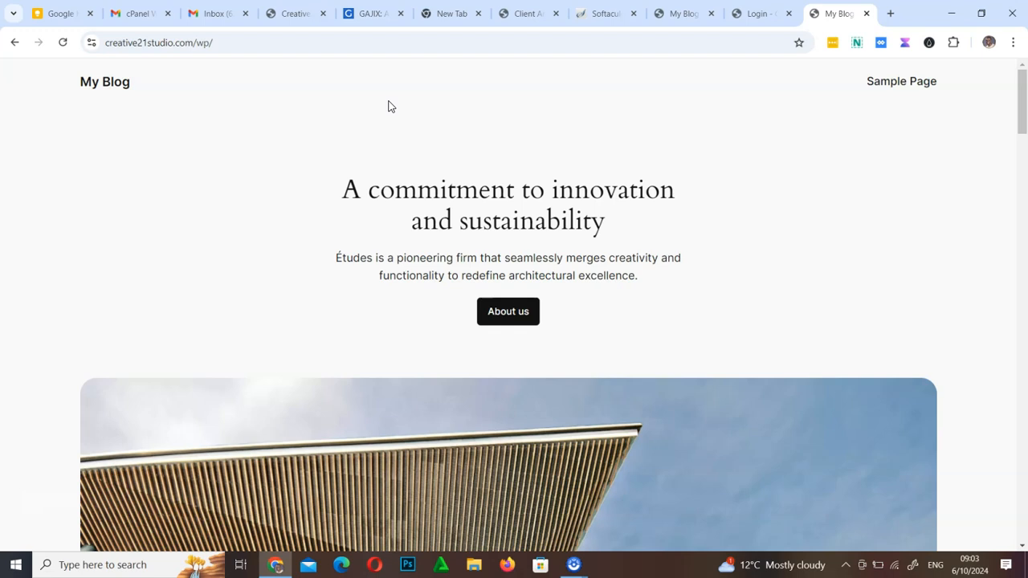
# Return to the Softaculous installation page and open WordPress Management for the wp installation, going down to its Remove and Uninstall options
pyautogui.click(684, 9)
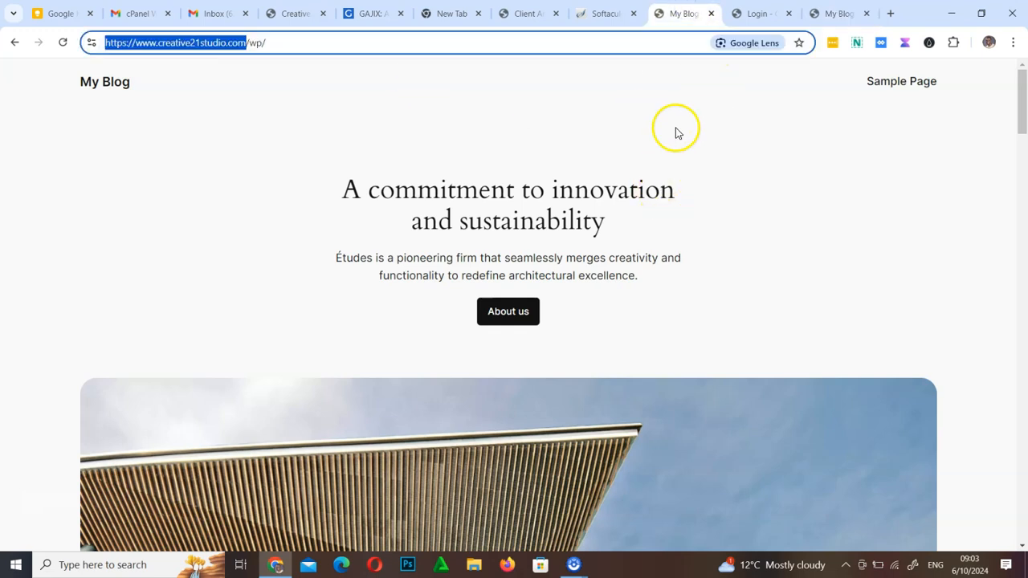
pyautogui.click(609, 15)
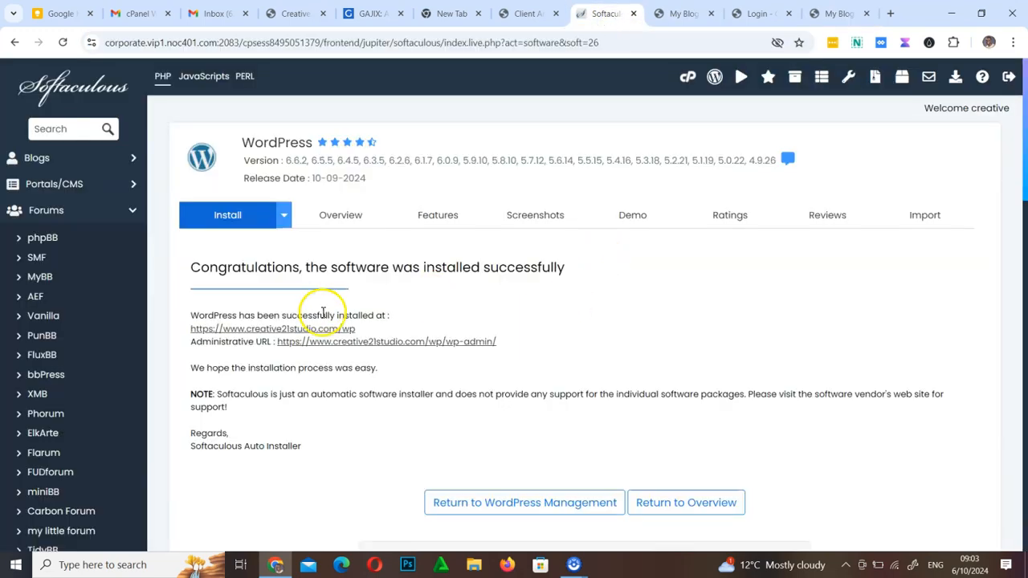
pyautogui.scroll(-4, 366, 312)
pyautogui.scroll(4, 366, 312)
pyautogui.scroll(-4, 365, 312)
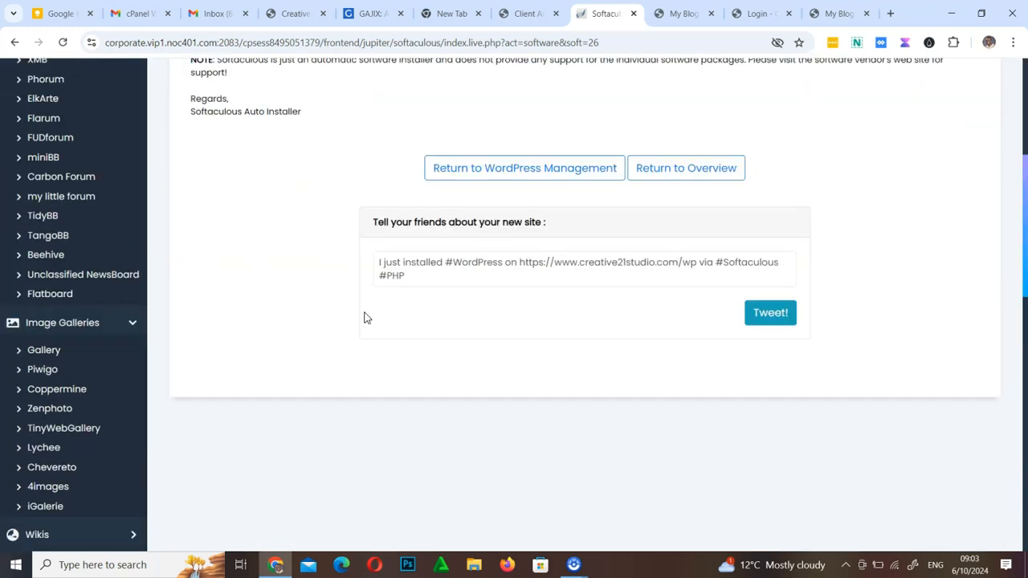
pyautogui.click(532, 182)
pyautogui.click(554, 178)
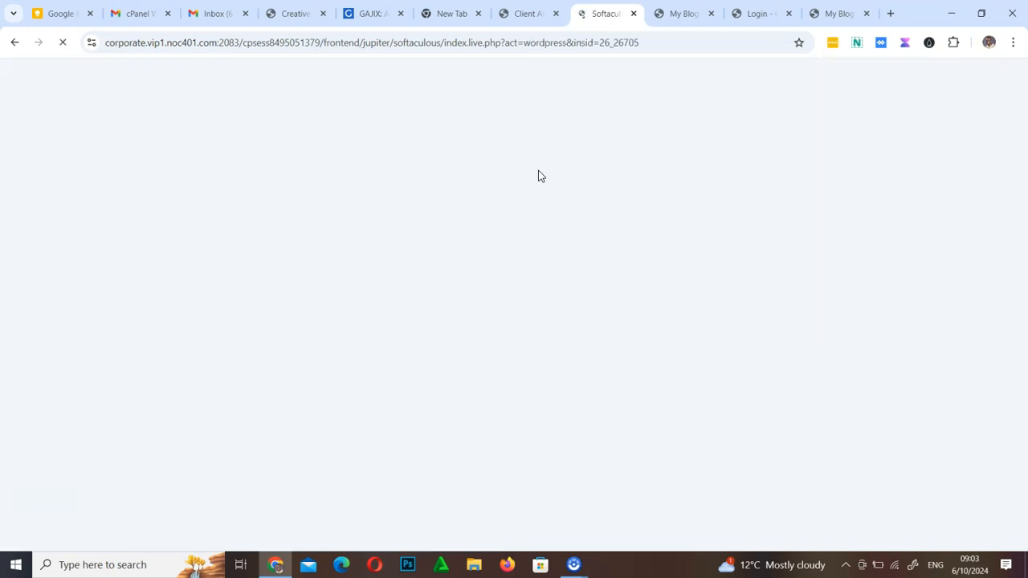
pyautogui.click(542, 228)
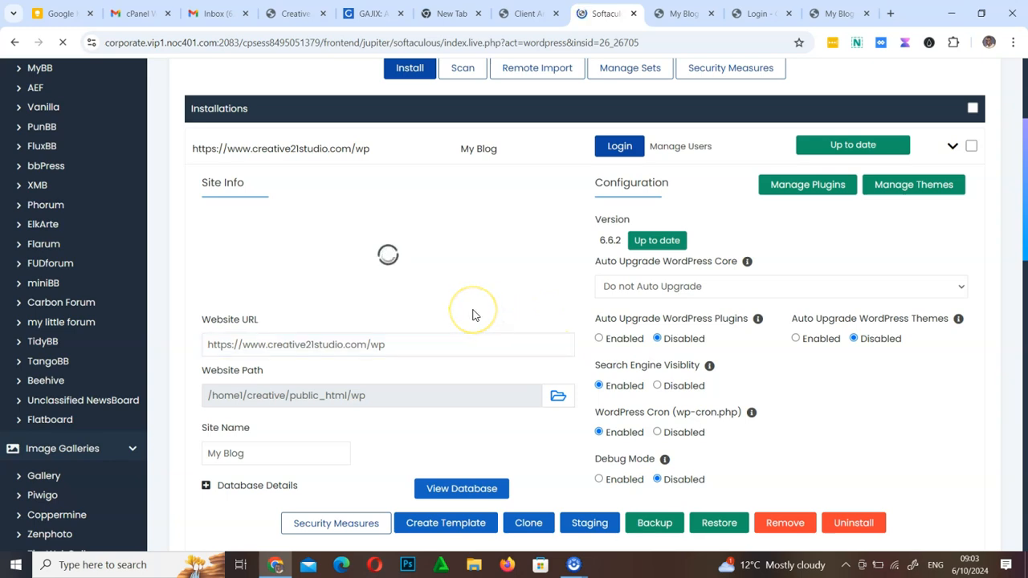
pyautogui.scroll(-3, 473, 314)
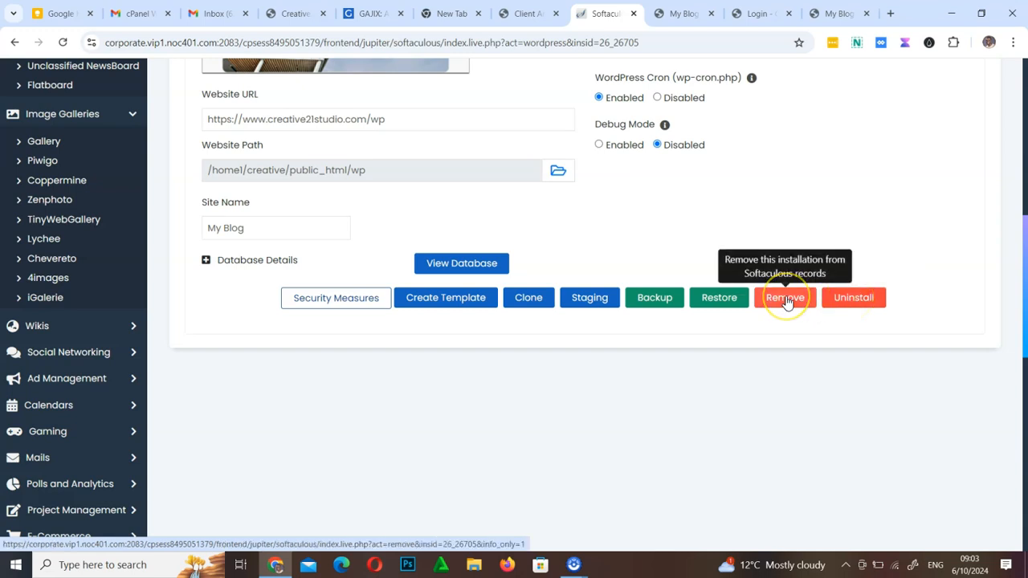
# Uninstall the WordPress installation at creative21studio.com/wp together with its files and database, confirming the removal
pyautogui.click(860, 303)
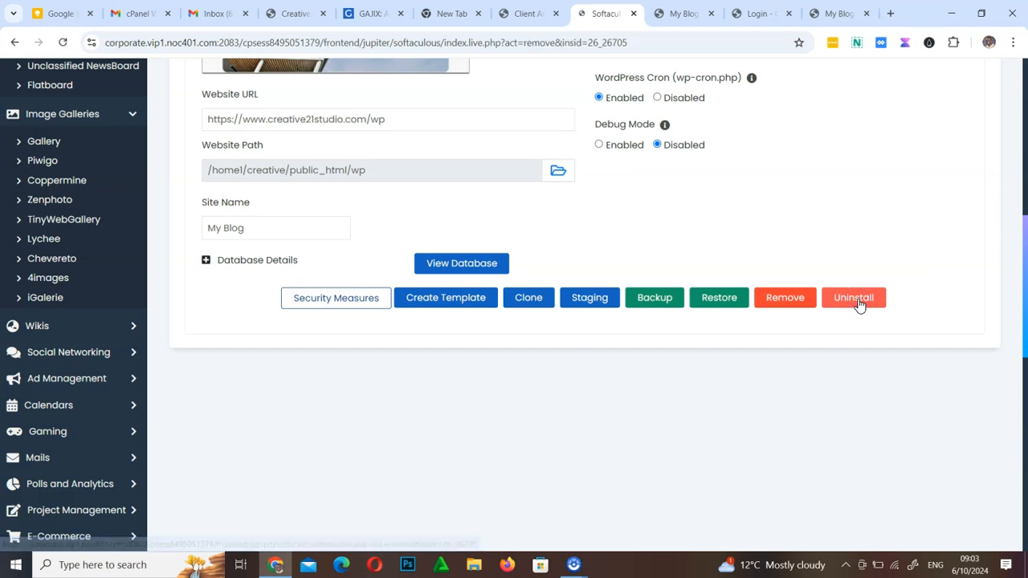
pyautogui.scroll(-8, 554, 409)
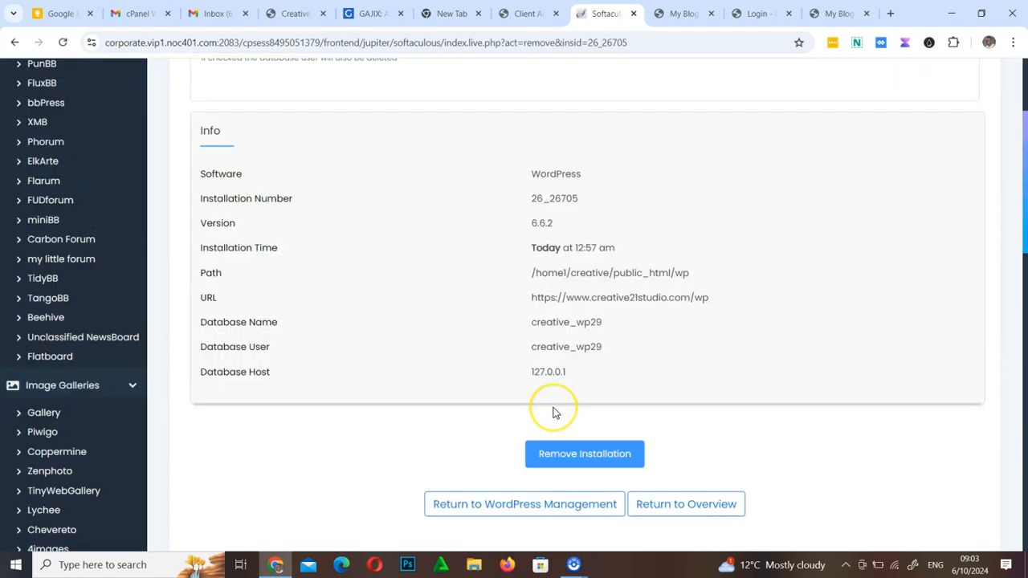
pyautogui.scroll(4, 594, 418)
pyautogui.click(603, 393)
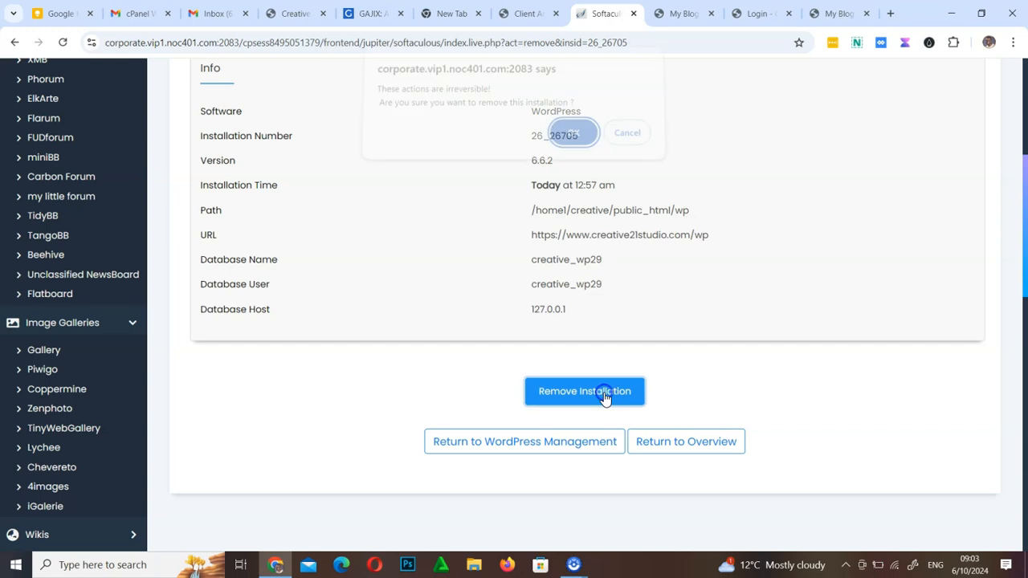
pyautogui.click(581, 148)
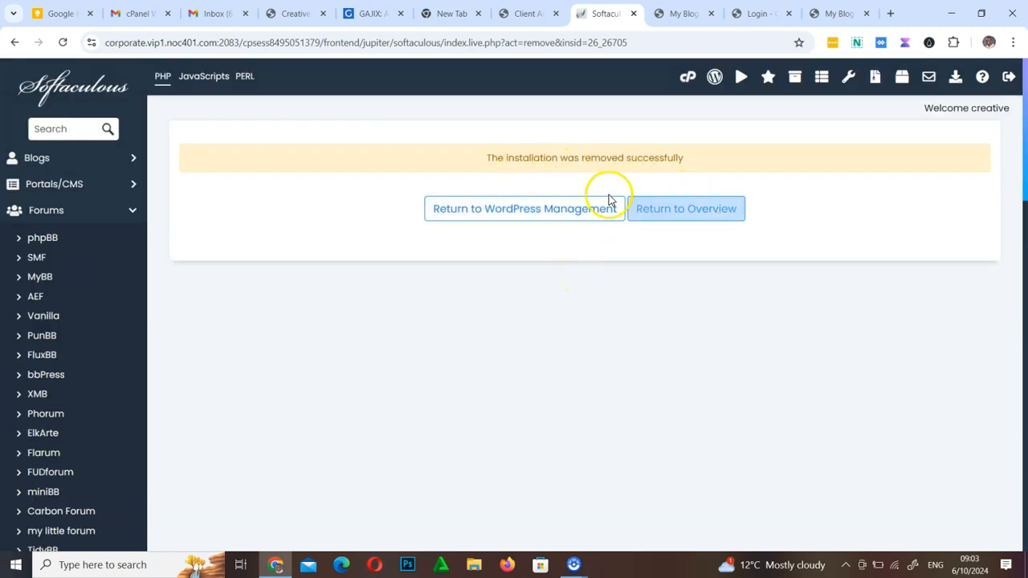
pyautogui.click(545, 212)
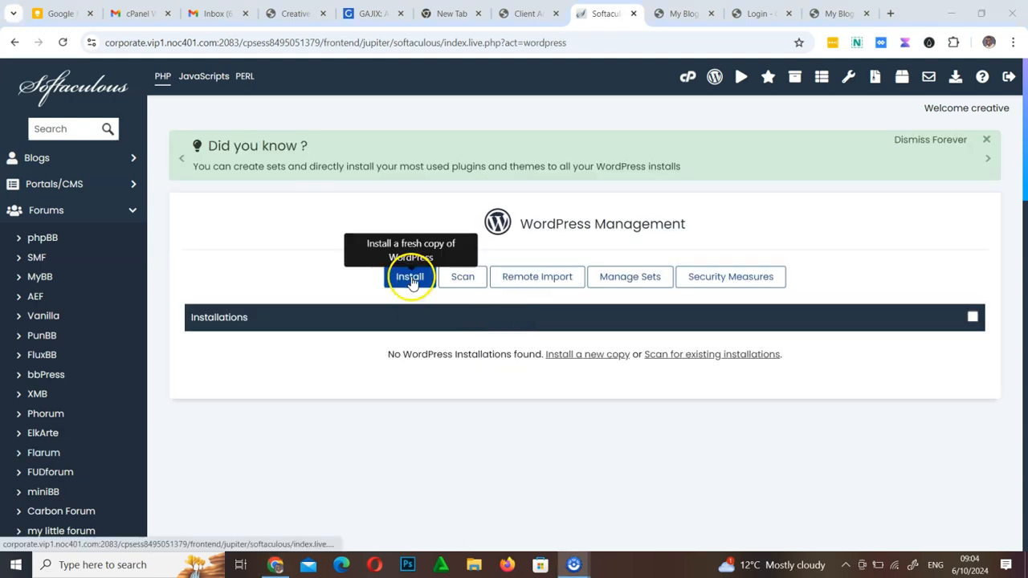
pyautogui.click(411, 278)
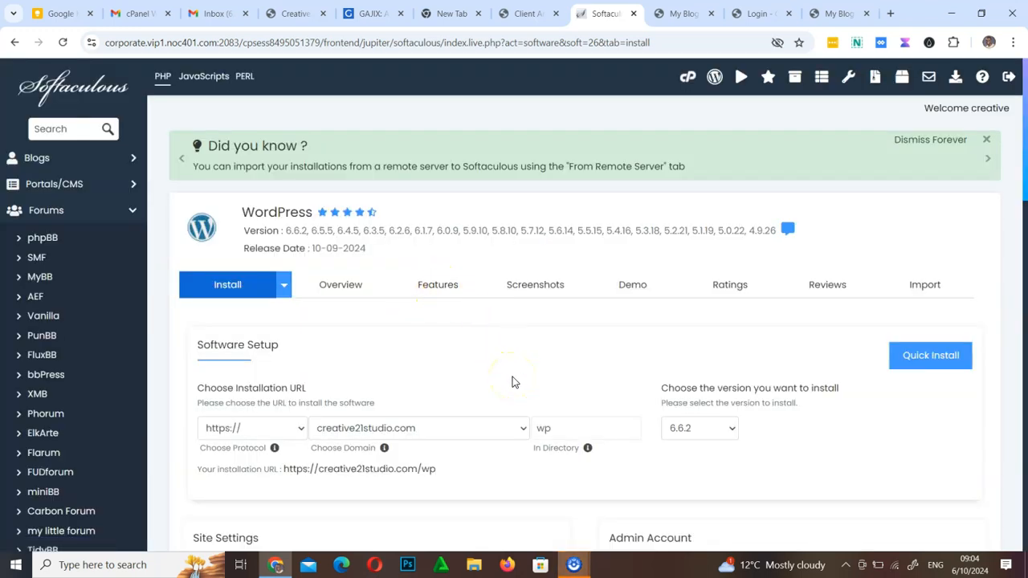
pyautogui.click(537, 430)
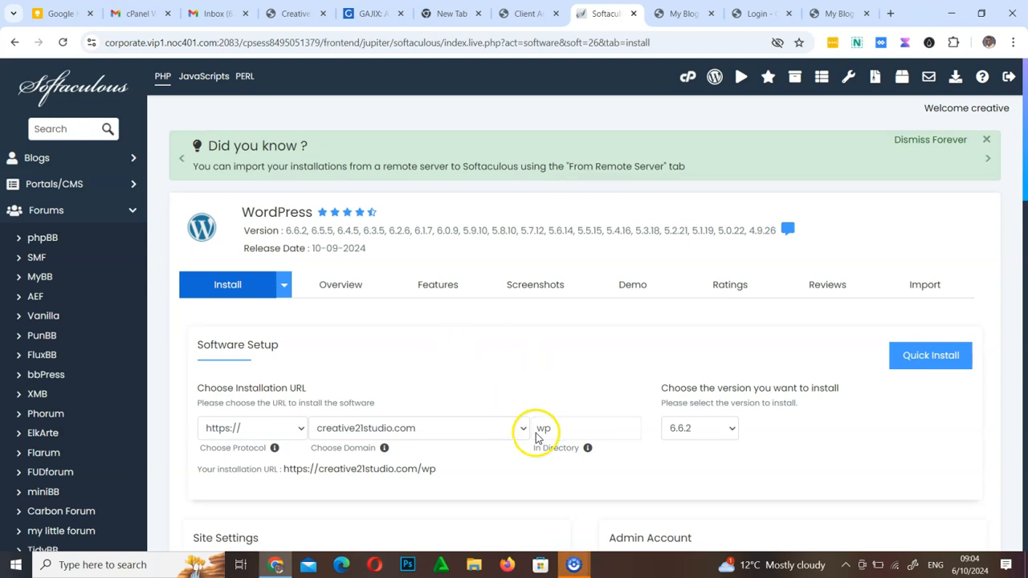
pyautogui.moveTo(557, 429); pyautogui.dragTo(509, 430)
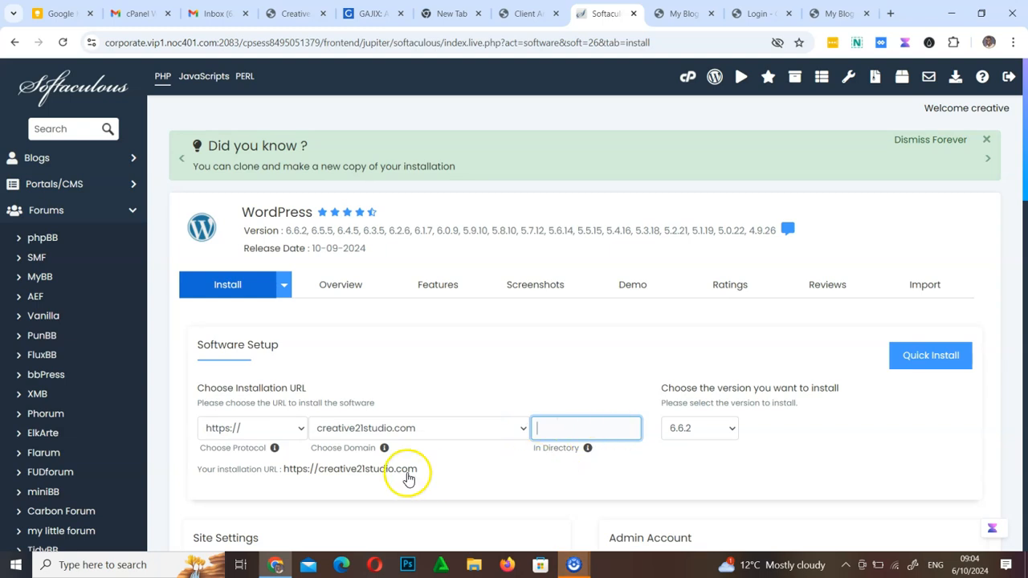
pyautogui.click(710, 469)
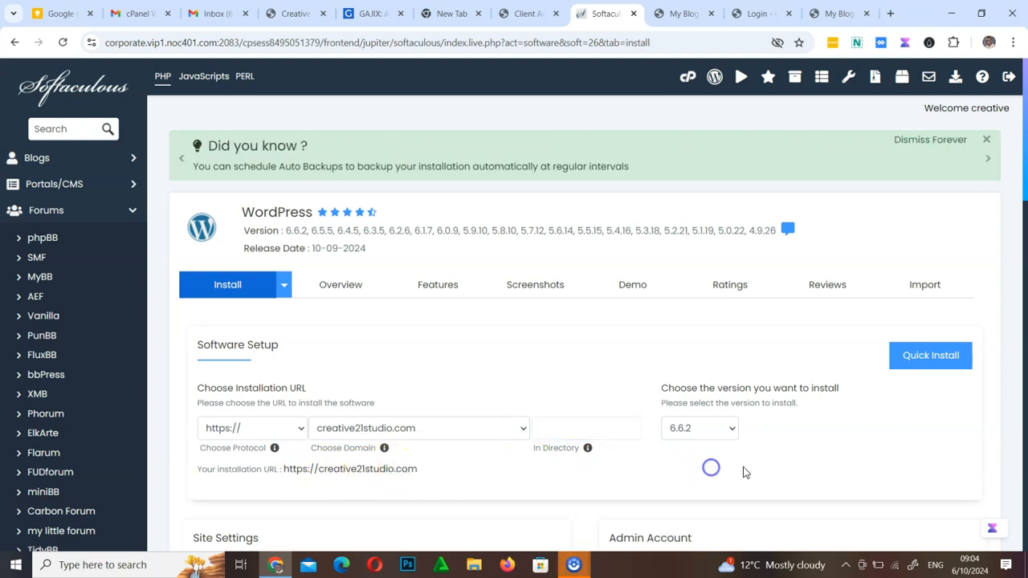
# Set the site name to "Lesson Website" and the site description to "Learn how to create websites"
pyautogui.moveTo(1024, 139); pyautogui.dragTo(1024, 223)
pyautogui.click(268, 296)
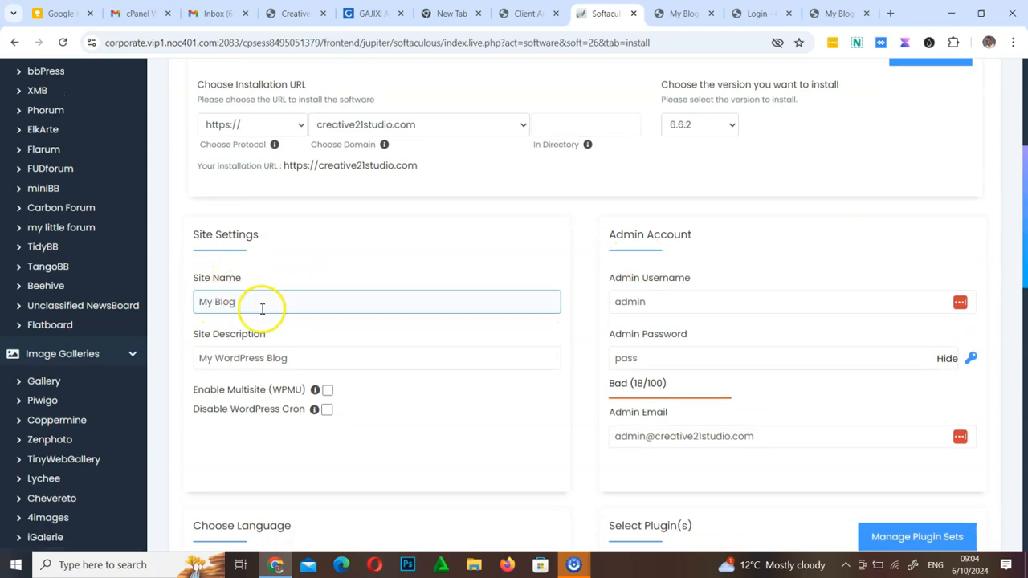
pyautogui.moveTo(264, 305); pyautogui.dragTo(197, 301)
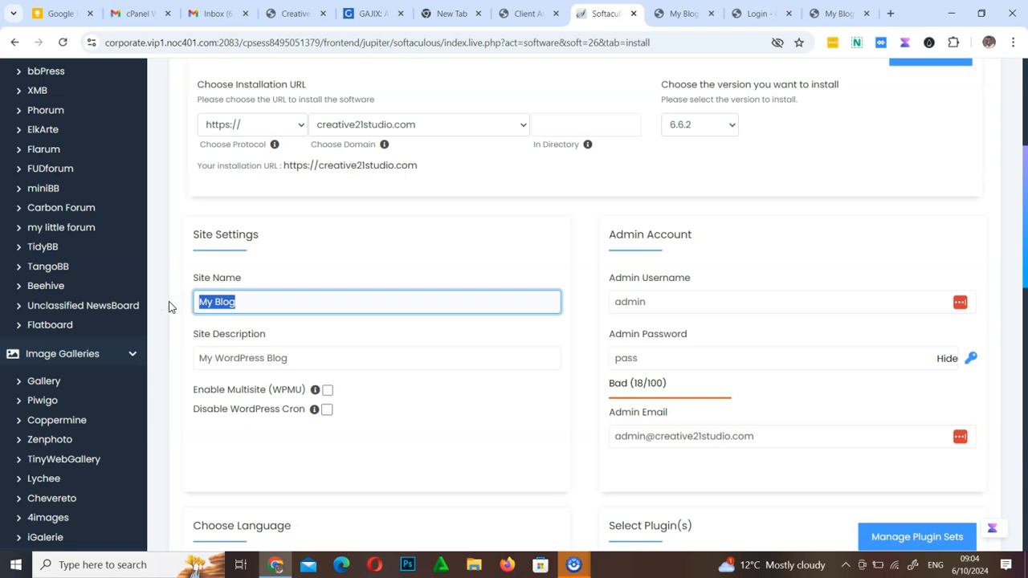
pyautogui.write('Lesson Website')
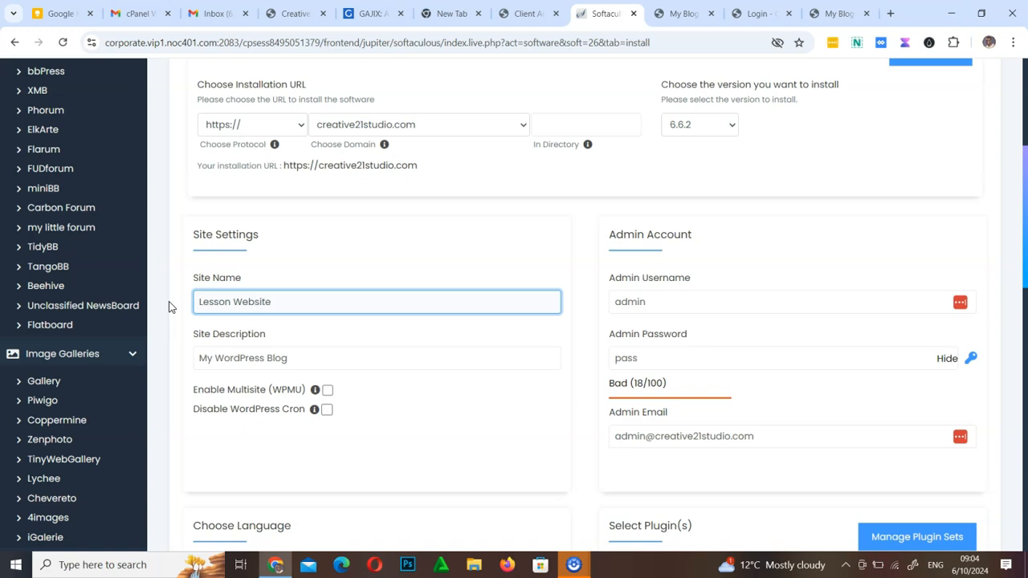
pyautogui.moveTo(310, 358); pyautogui.dragTo(175, 372)
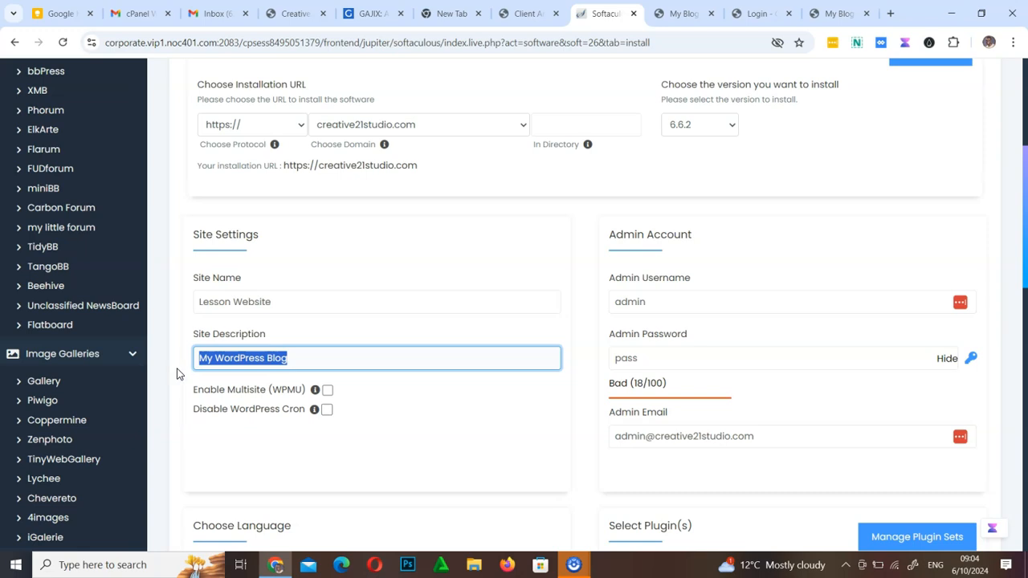
pyautogui.write('Learn how to create websites')
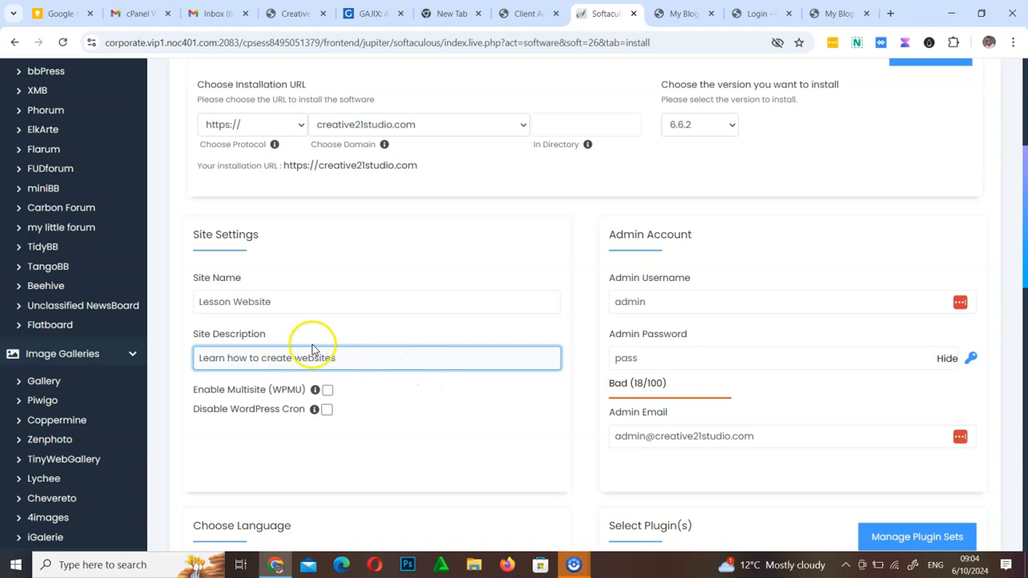
pyautogui.moveTo(288, 301); pyautogui.dragTo(170, 303)
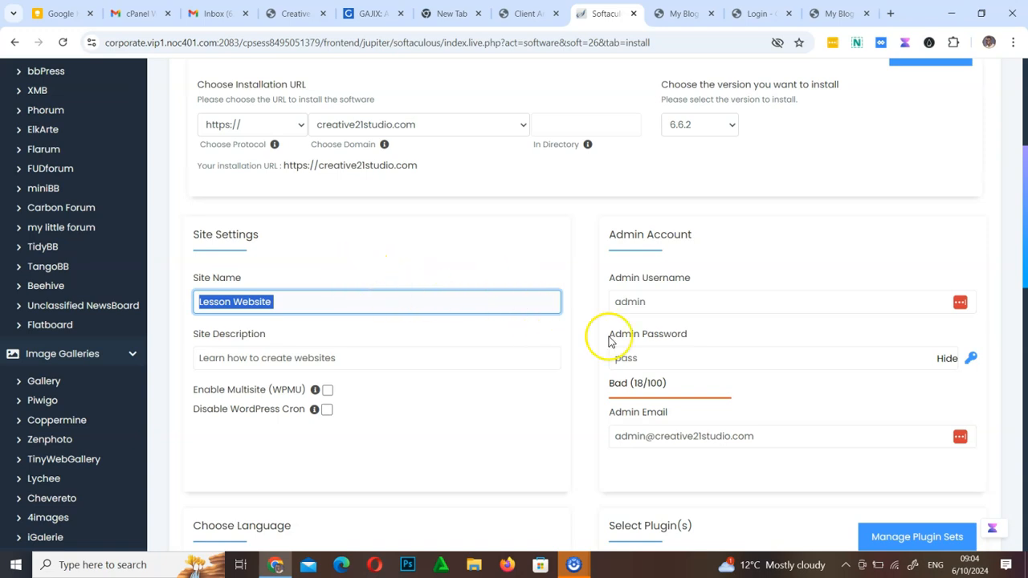
# Replace the default admin username with a custom username for the admin account
pyautogui.click(659, 300)
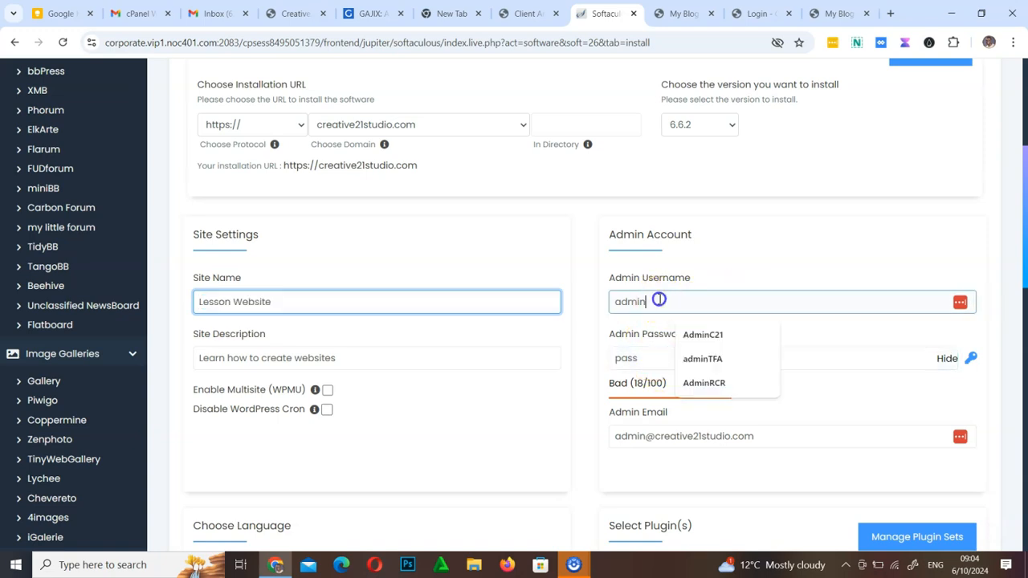
pyautogui.moveTo(659, 300); pyautogui.dragTo(593, 313)
pyautogui.click(753, 293)
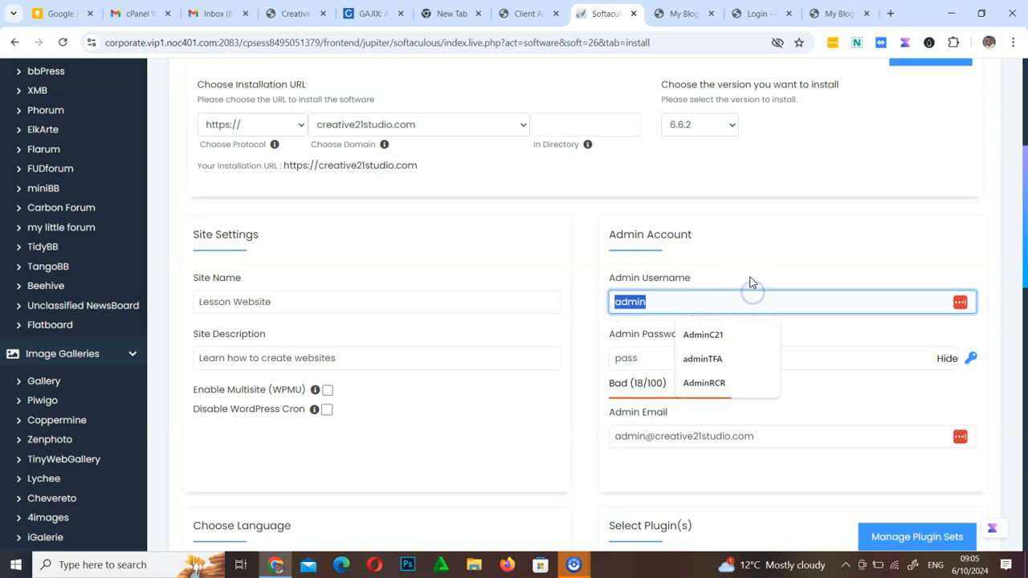
pyautogui.click(749, 269)
pyautogui.moveTo(651, 304); pyautogui.dragTo(568, 302)
pyautogui.write('Kudaatc@')
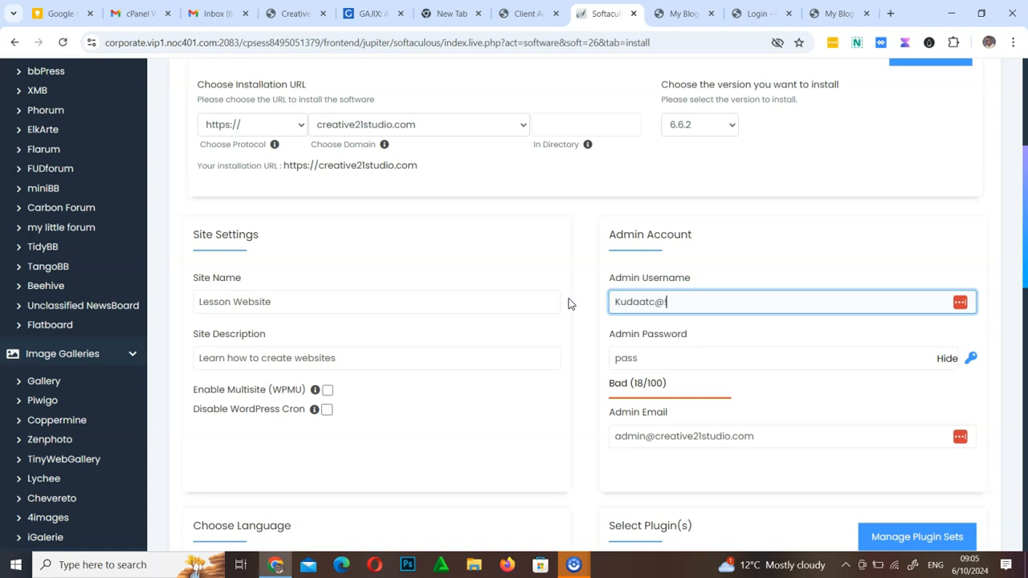
pyautogui.click(572, 299)
pyautogui.click(655, 304)
pyautogui.moveTo(1025, 215); pyautogui.dragTo(1026, 249)
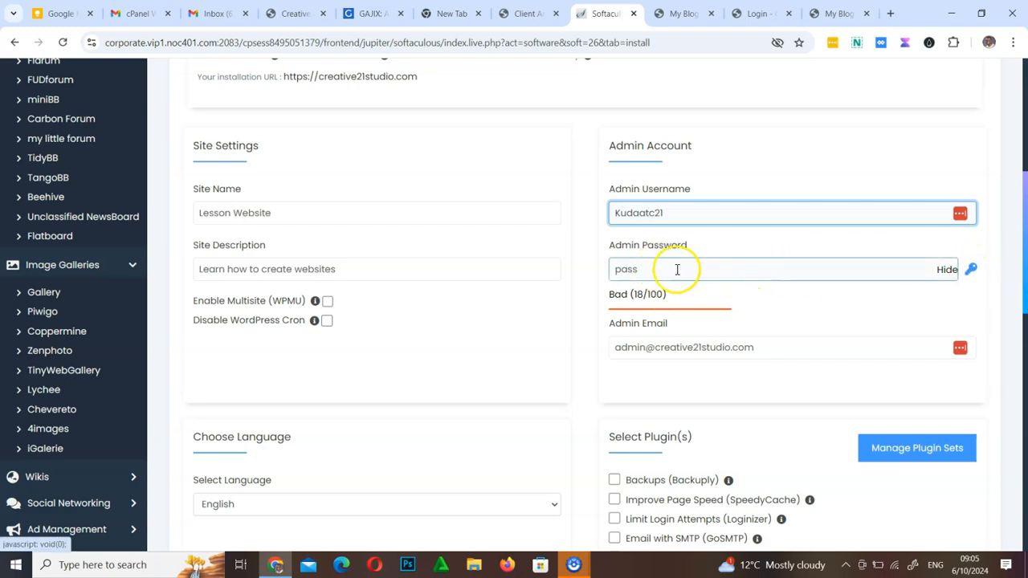
# Generate a random strong admin password and select it in the admin password field
pyautogui.click(647, 271)
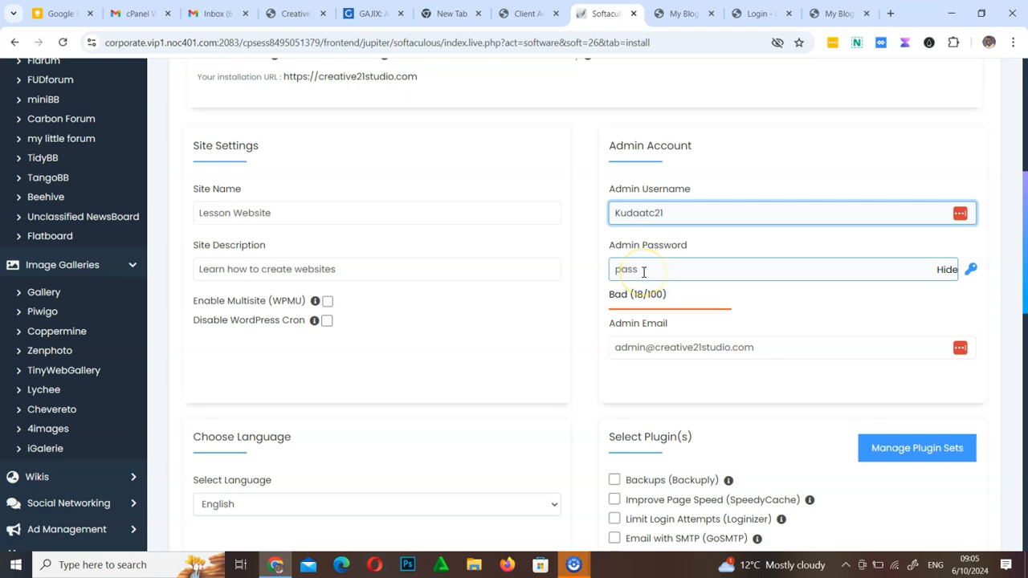
pyautogui.click(970, 269)
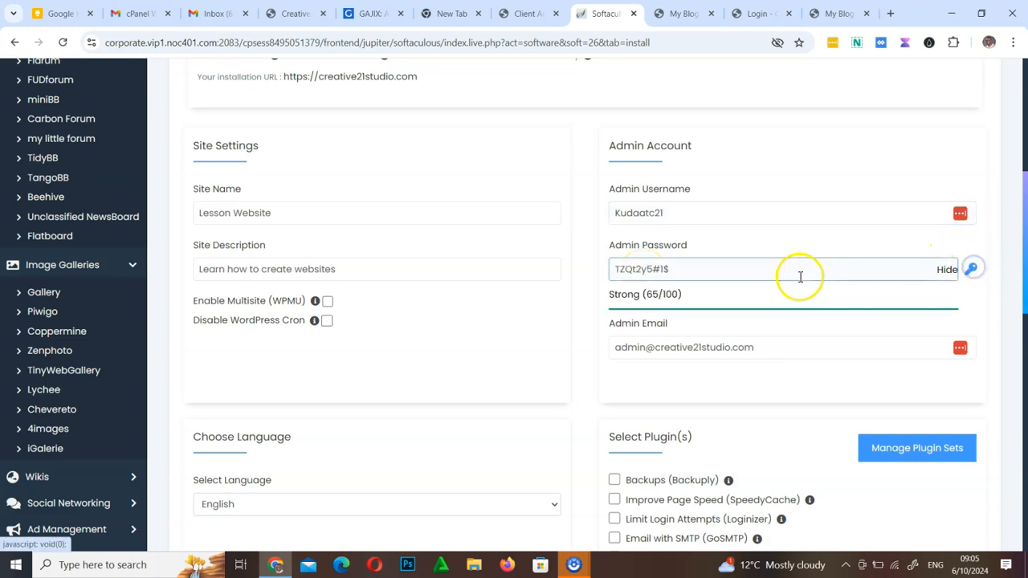
pyautogui.click(673, 269)
pyautogui.moveTo(673, 269); pyautogui.dragTo(585, 274)
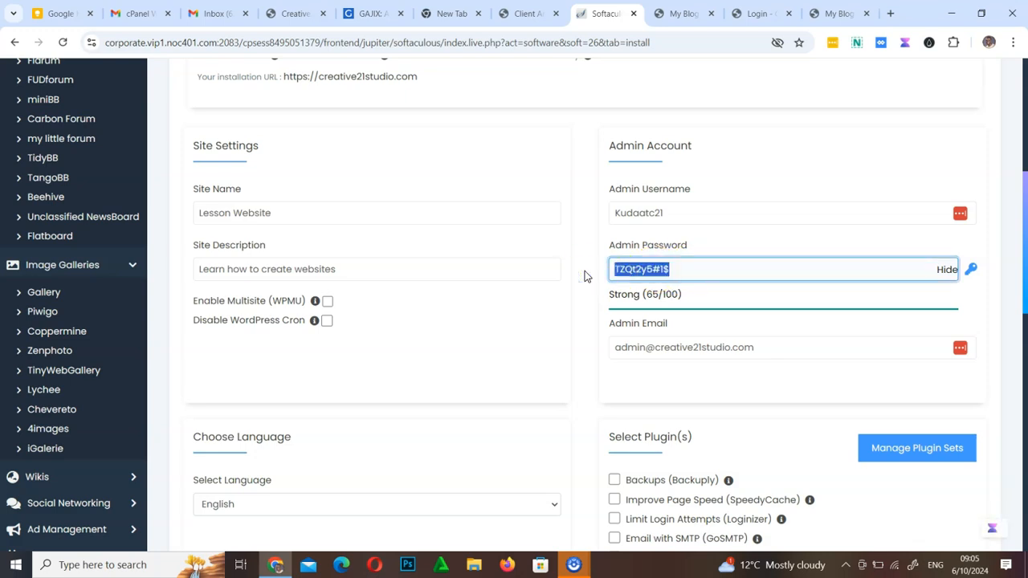
pyautogui.moveTo(687, 271); pyautogui.dragTo(591, 299)
pyautogui.click(591, 295)
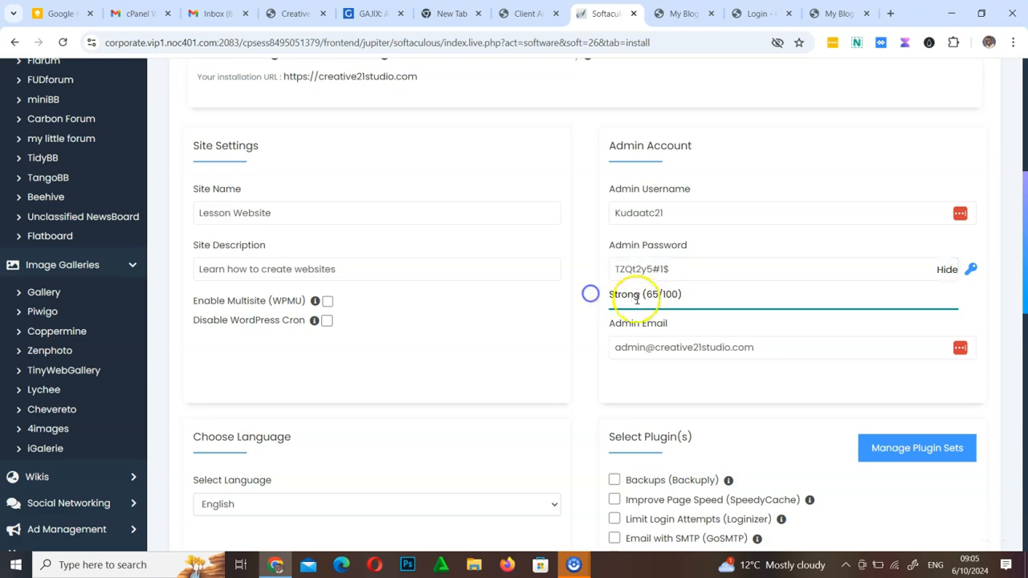
# Try to replace the default admin email with a personal e-mail address
pyautogui.click(687, 345)
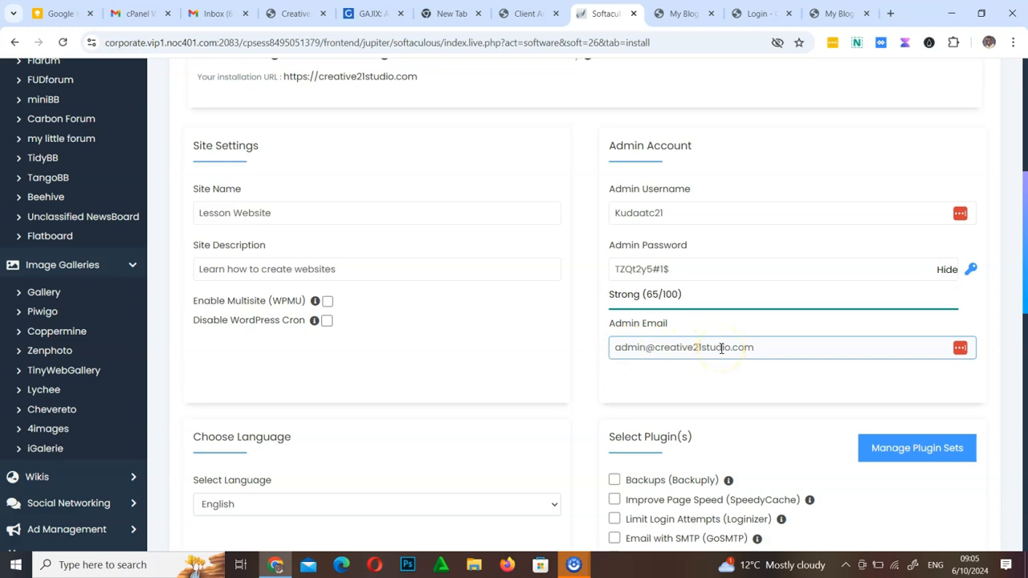
pyautogui.moveTo(752, 347); pyautogui.dragTo(539, 356)
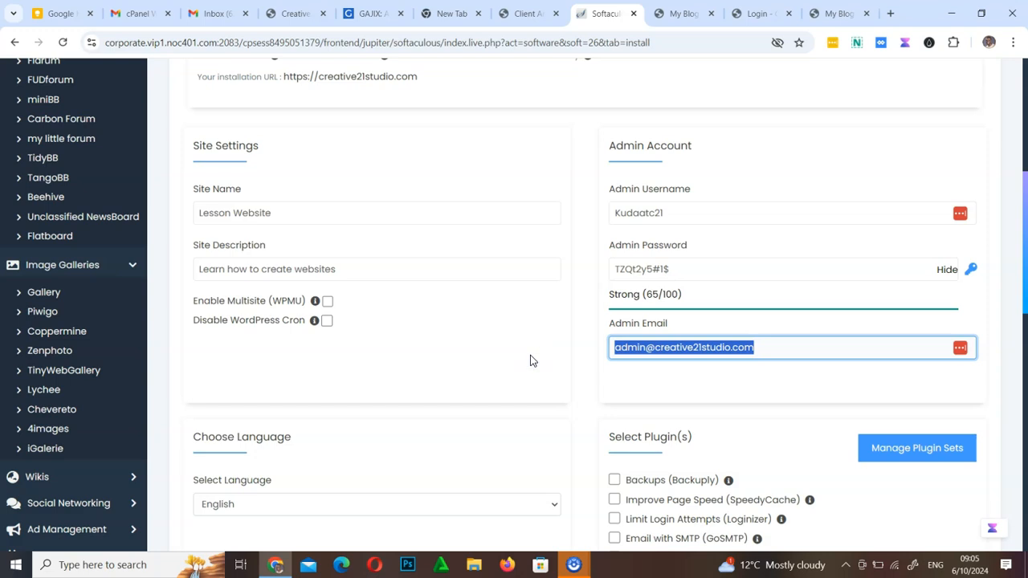
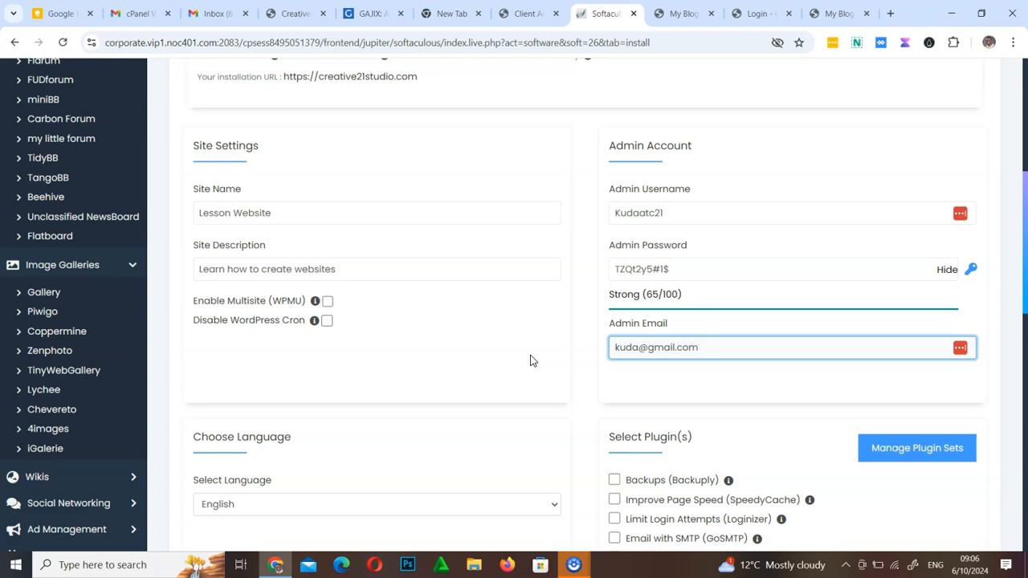
pyautogui.write('2')
pyautogui.hotkey('ctrl', 'z')
pyautogui.hotkey('ctrl', 'z')
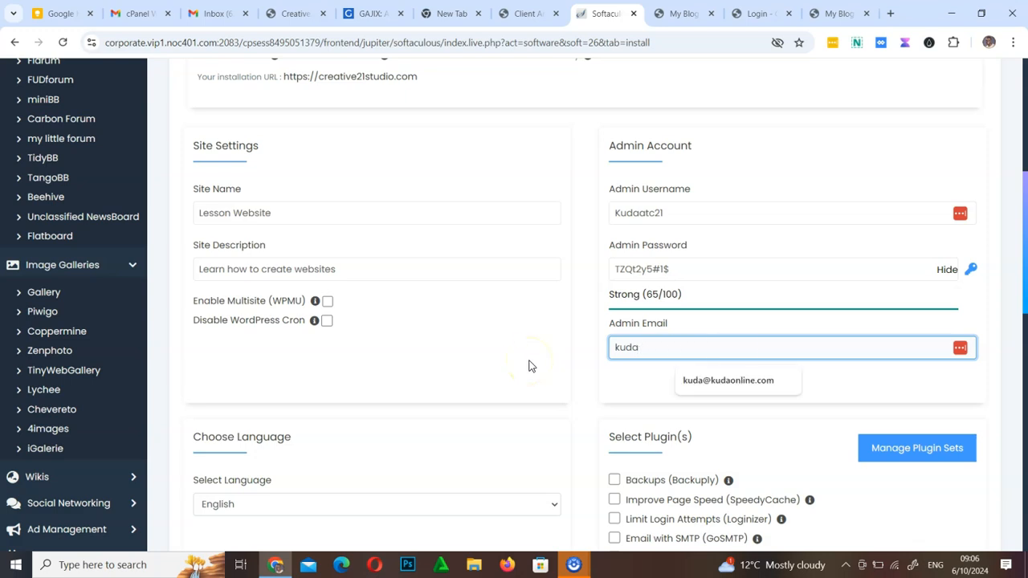
pyautogui.click(748, 372)
pyautogui.click(661, 349)
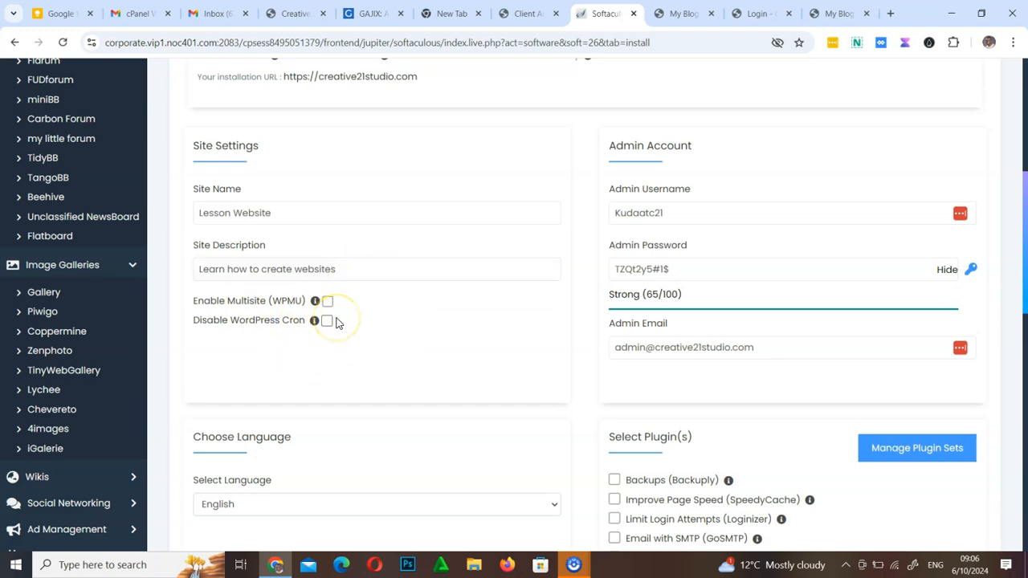
# Choose English as the installation language and look over the optional plugins without selecting any
pyautogui.scroll(-4, 338, 321)
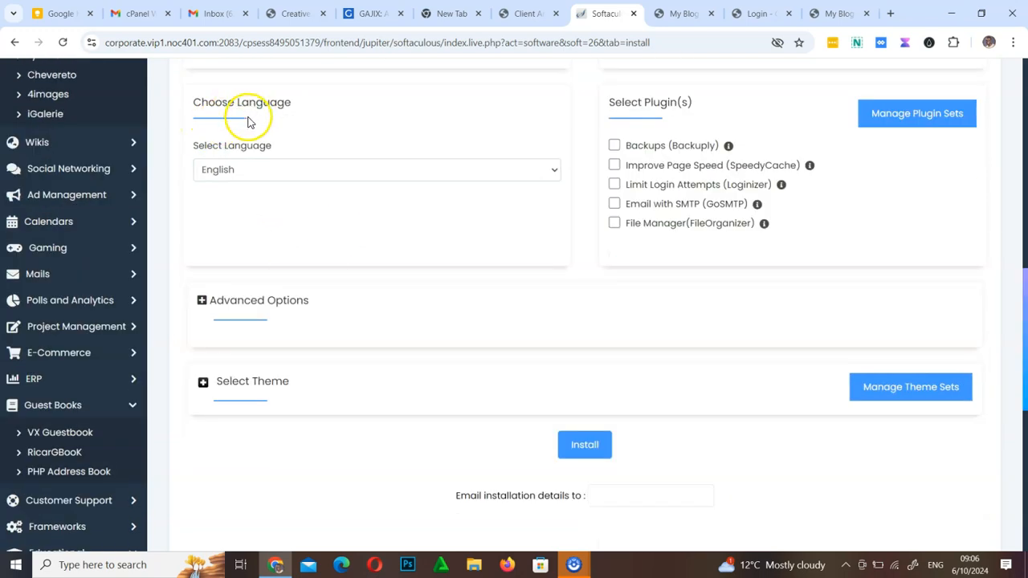
pyautogui.click(264, 170)
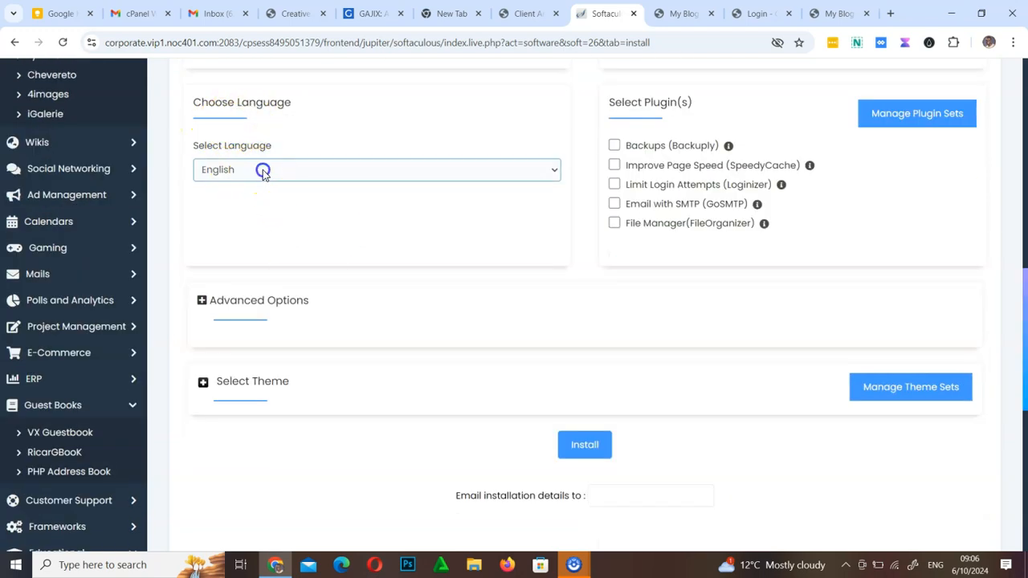
pyautogui.click(242, 200)
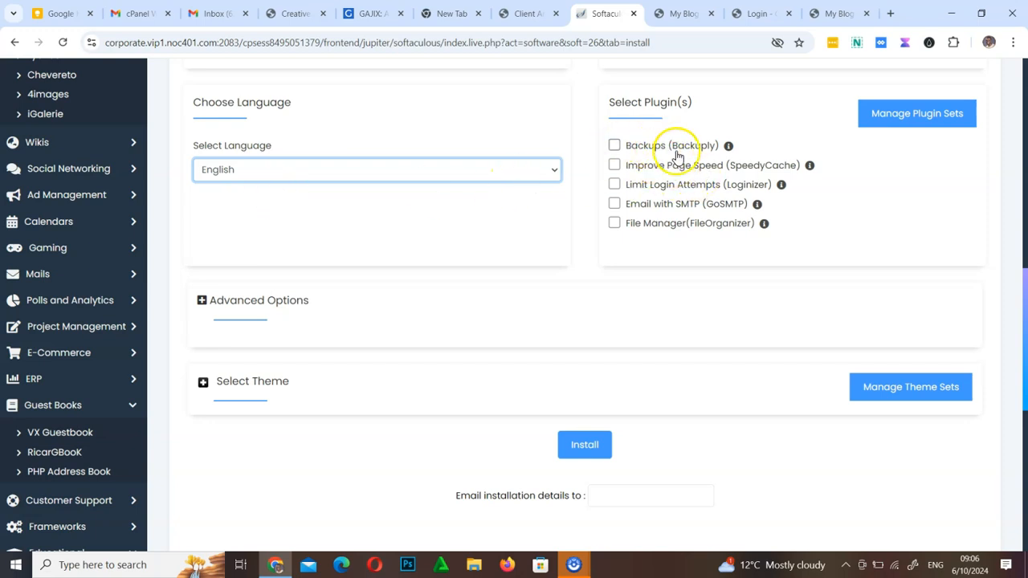
pyautogui.scroll(1, 1027, 309)
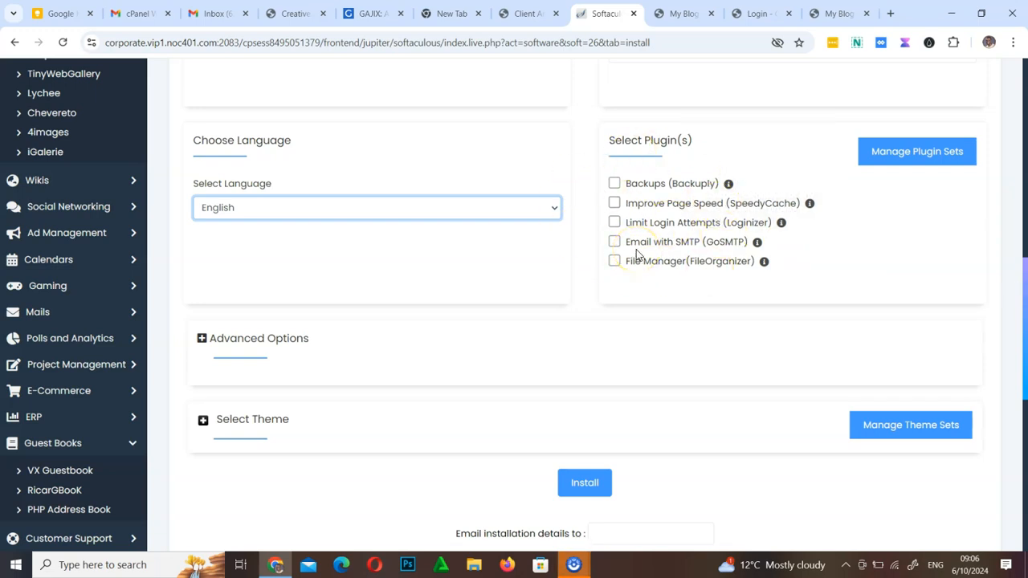
# Expand the advanced installation options and keep the backup location at Default
pyautogui.click(203, 340)
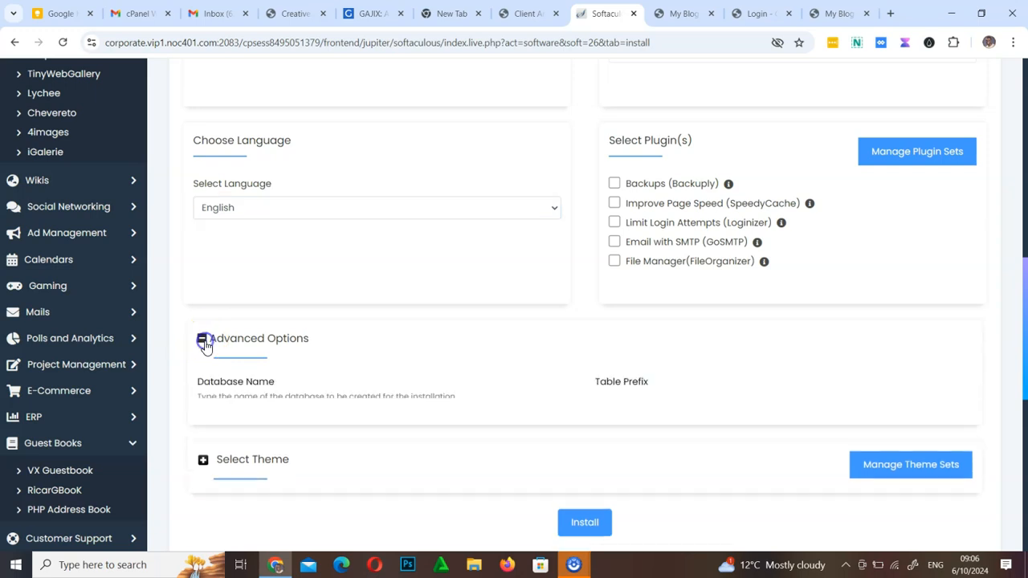
pyautogui.scroll(-2, 1026, 322)
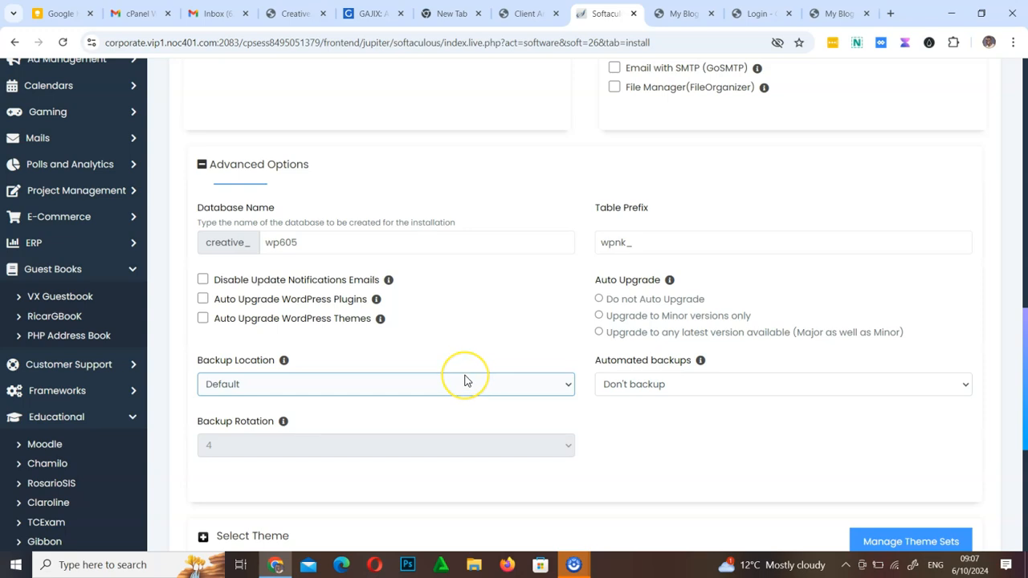
pyautogui.click(500, 397)
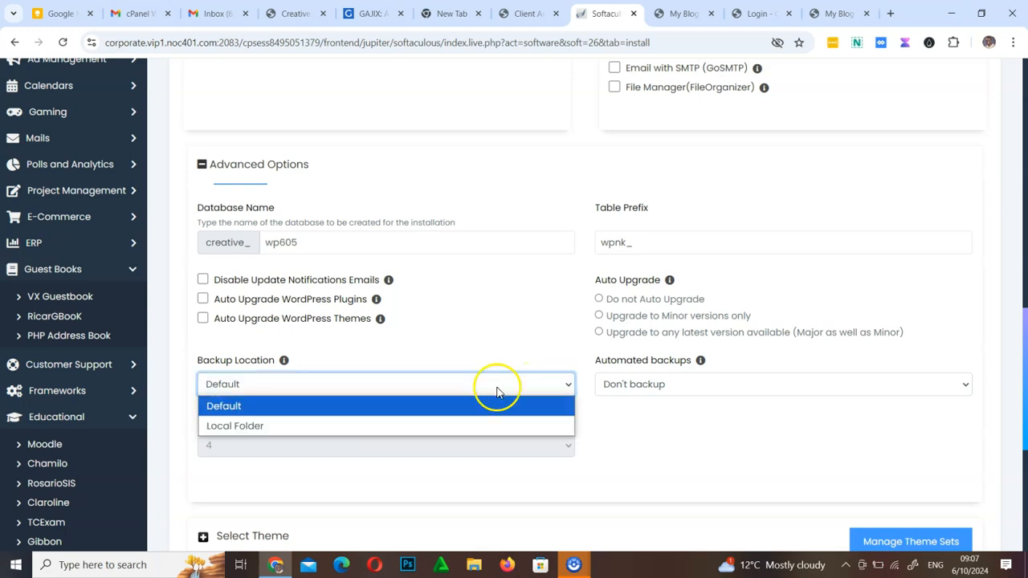
pyautogui.click(288, 412)
# Schedule automated backups once a month and set the backup rotation to 3
pyautogui.click(659, 389)
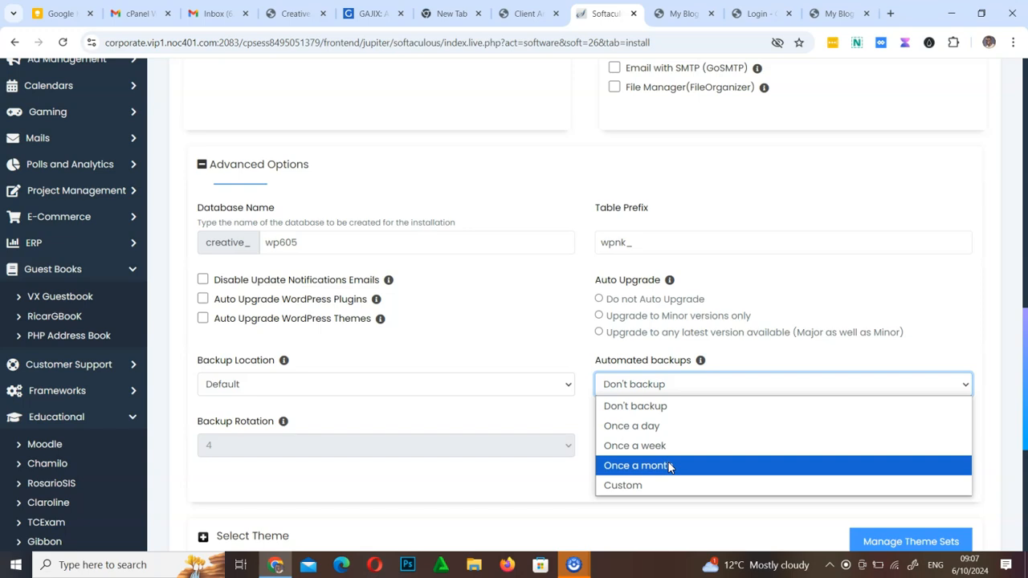
pyautogui.click(670, 465)
pyautogui.click(312, 440)
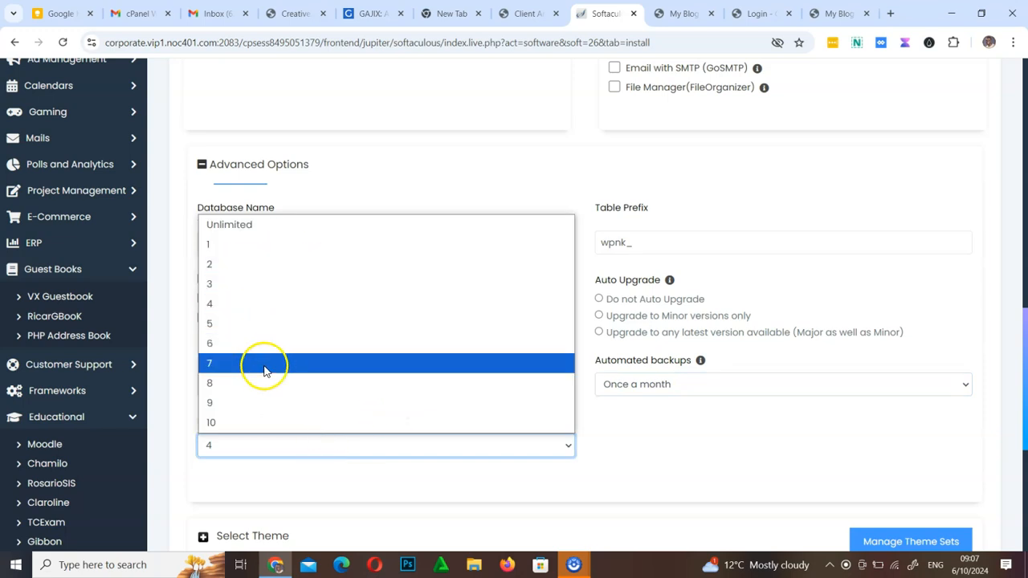
pyautogui.click(267, 287)
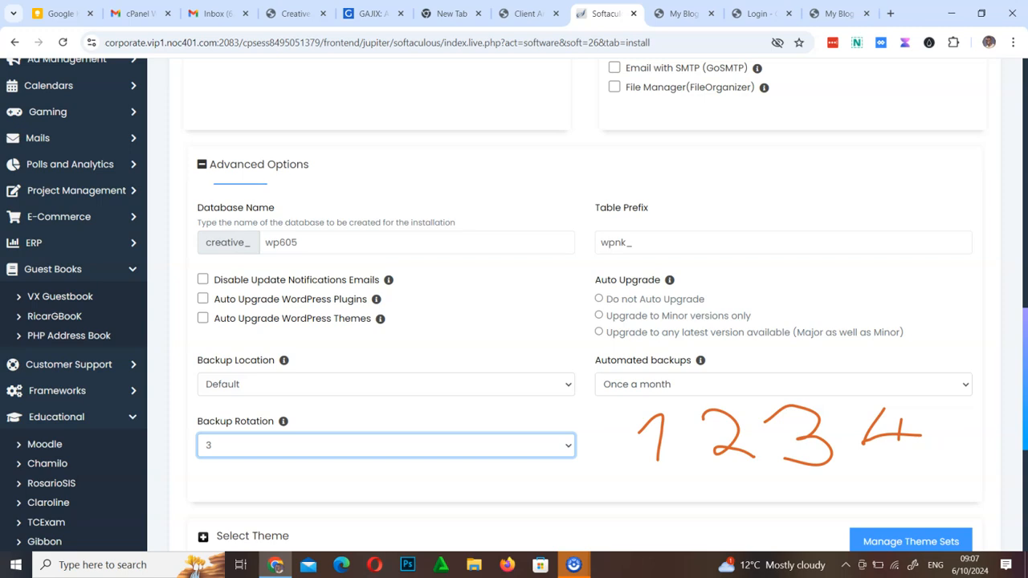
pyautogui.moveTo(898, 471); pyautogui.dragTo(769, 459)
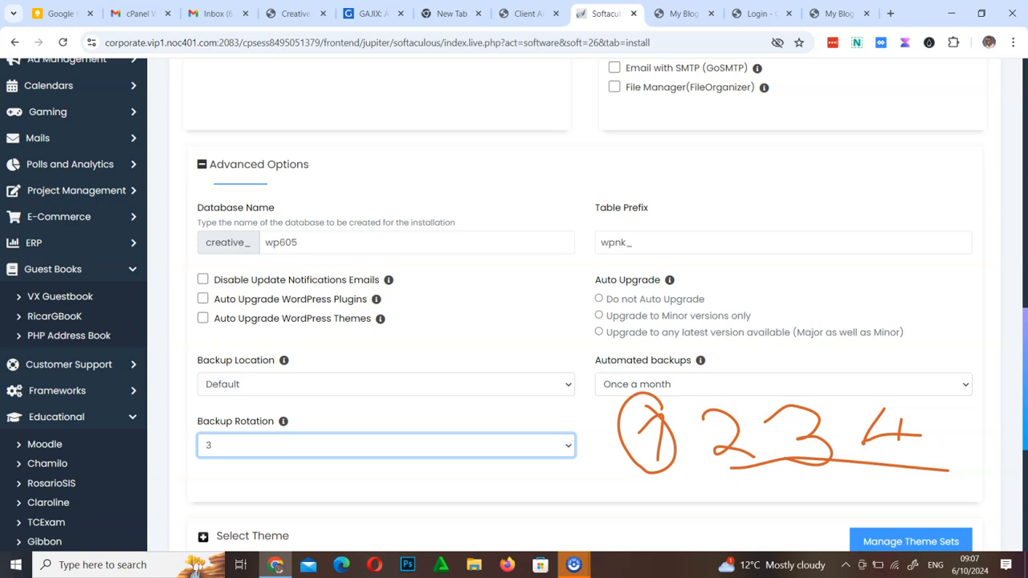
pyautogui.press('Escape')
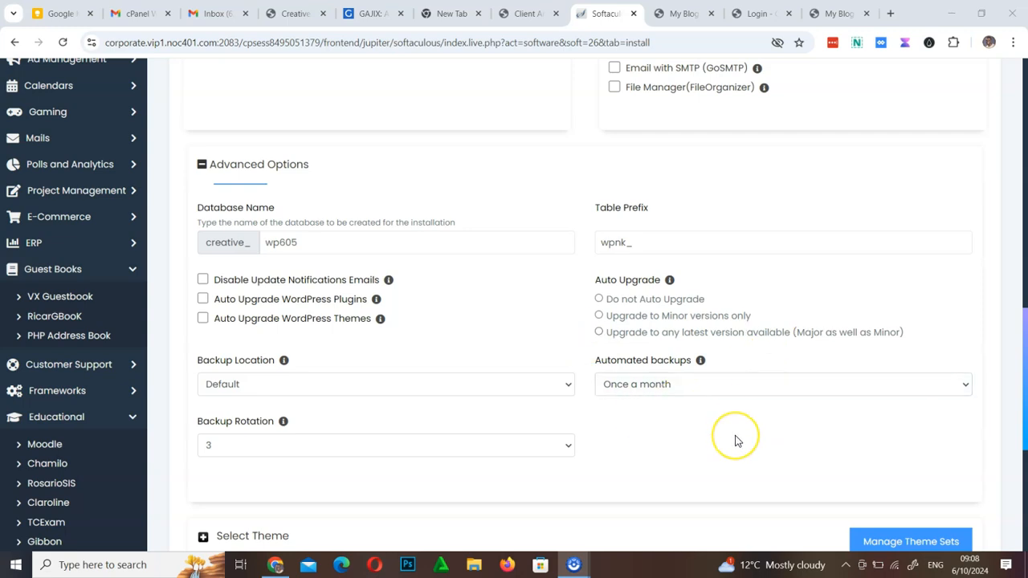
# Expand the theme selection and look over the offered themes without choosing one
pyautogui.scroll(-4, 734, 436)
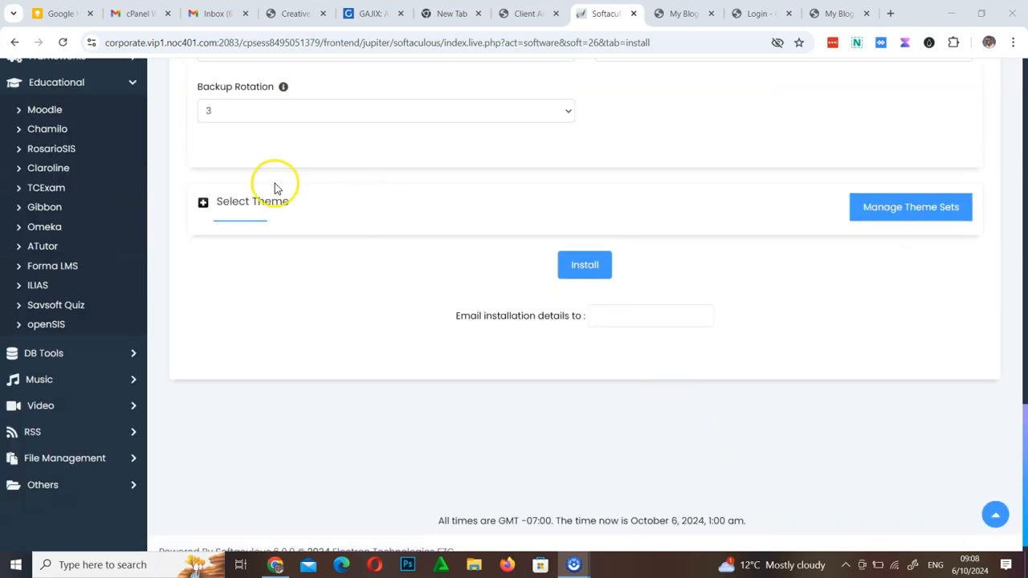
pyautogui.click(203, 204)
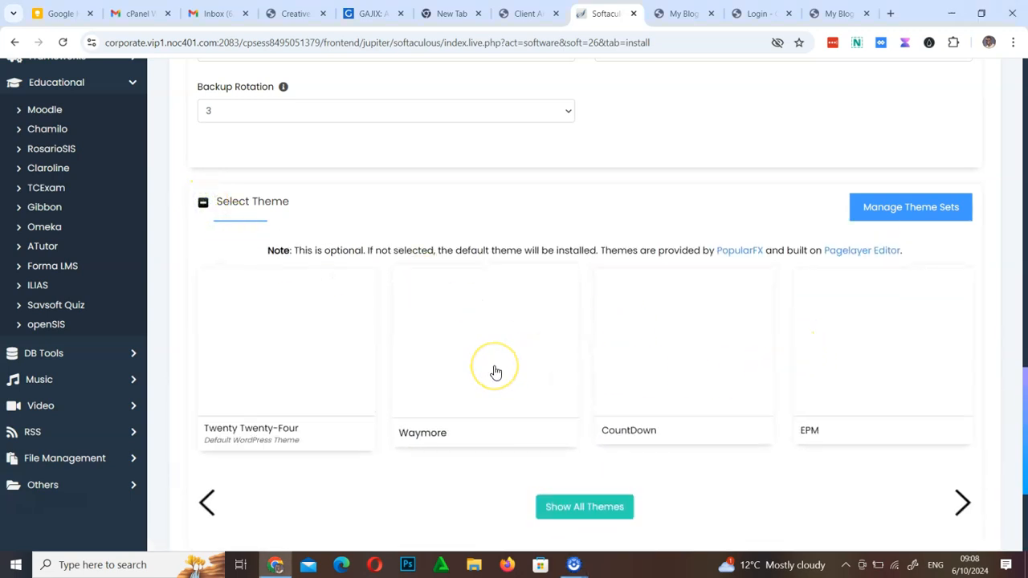
pyautogui.scroll(-3, 495, 372)
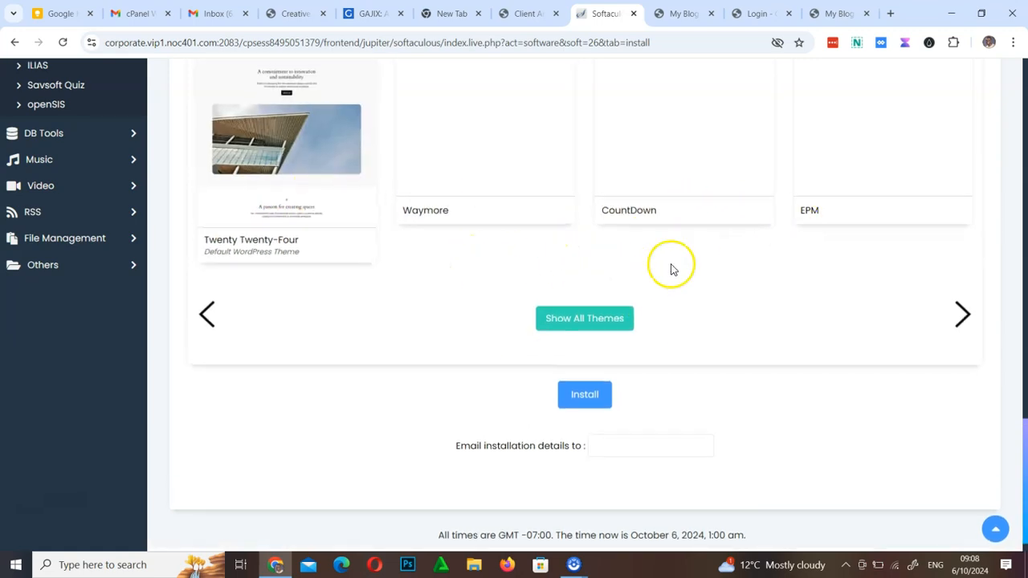
# Copy the admin e-mail address into the field for receiving the installation details
pyautogui.click(641, 448)
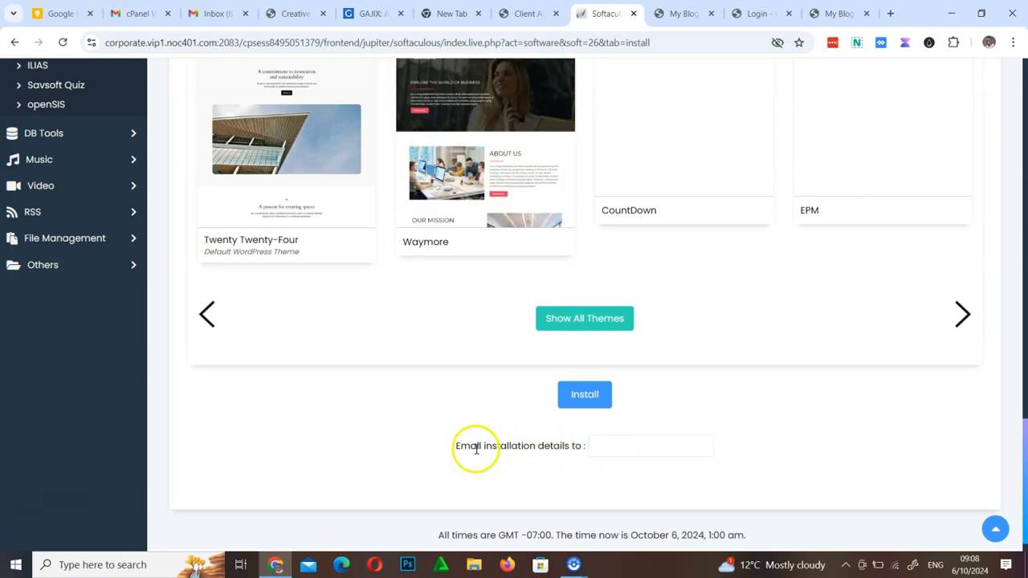
pyautogui.scroll(15, 652, 431)
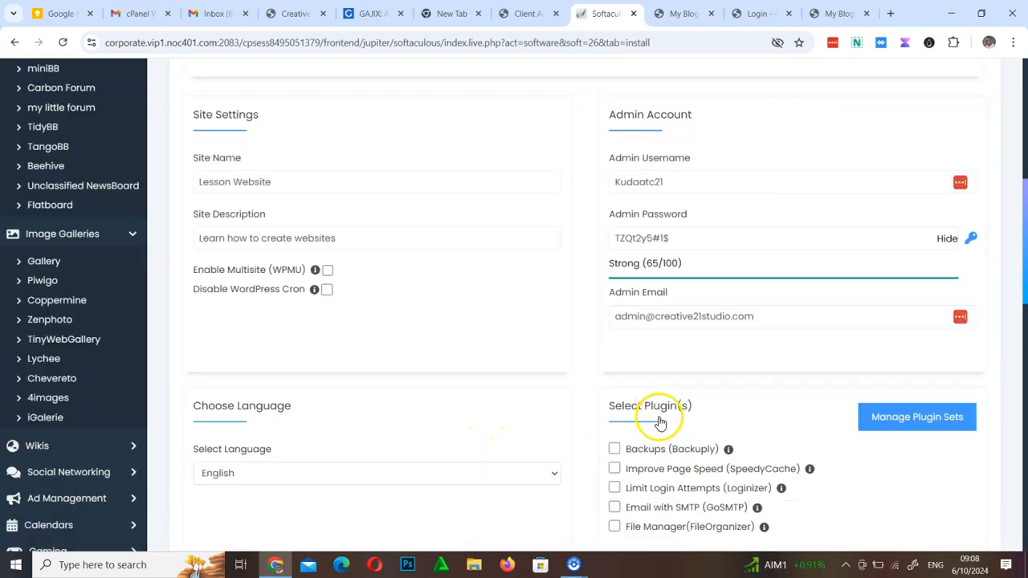
pyautogui.moveTo(755, 331); pyautogui.dragTo(592, 344)
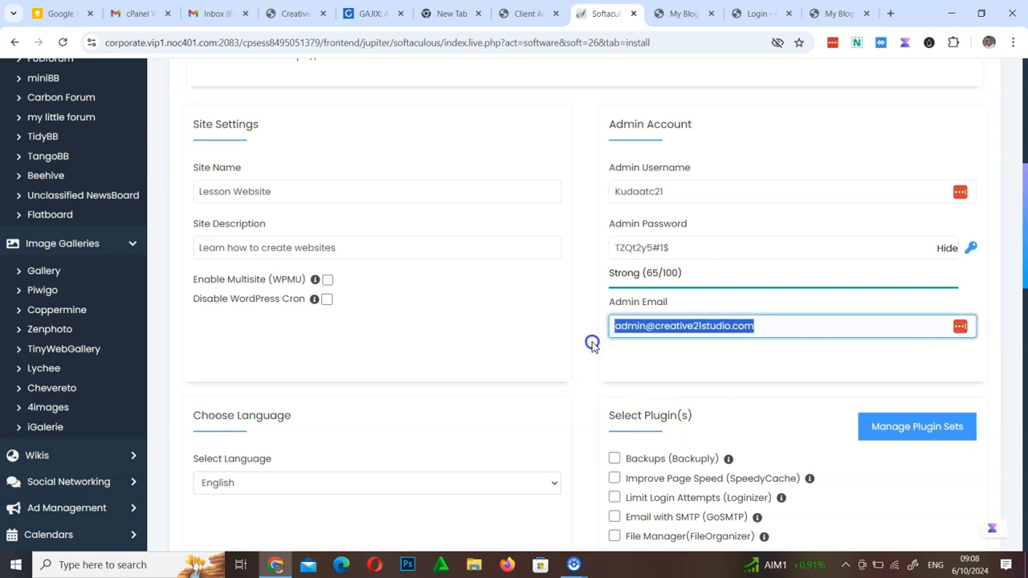
pyautogui.scroll(-15, 729, 404)
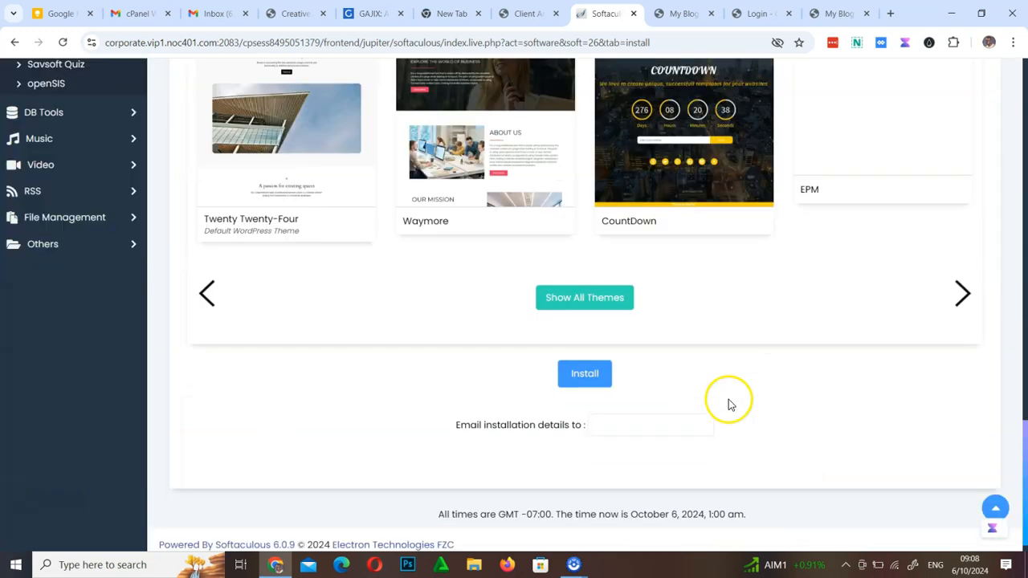
pyautogui.click(637, 411)
pyautogui.hotkey('ctrl', 'v')
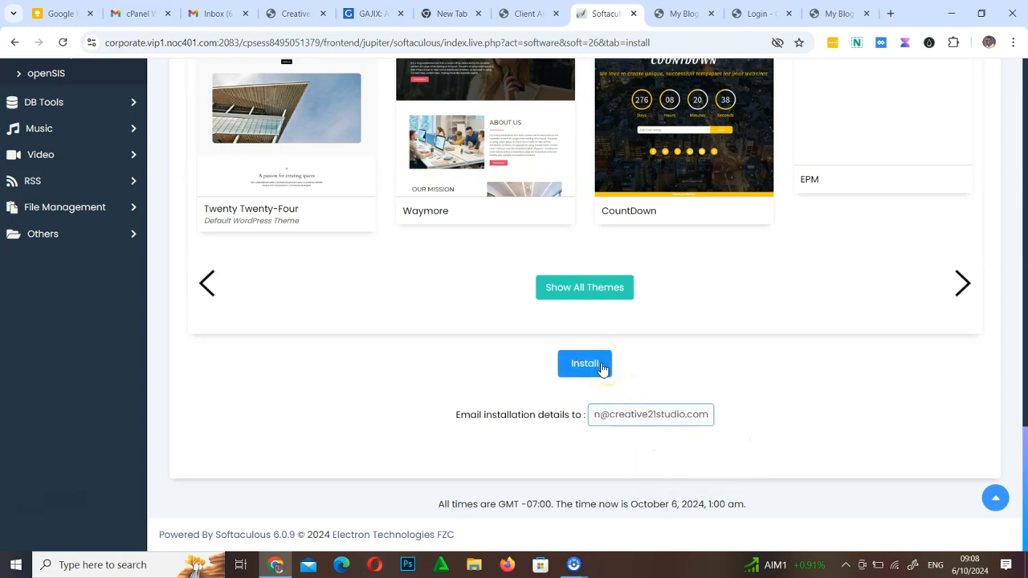
# Select the generated admin password in the admin account settings and start the WordPress installation
pyautogui.scroll(13, 603, 369)
pyautogui.moveTo(681, 218); pyautogui.dragTo(609, 218)
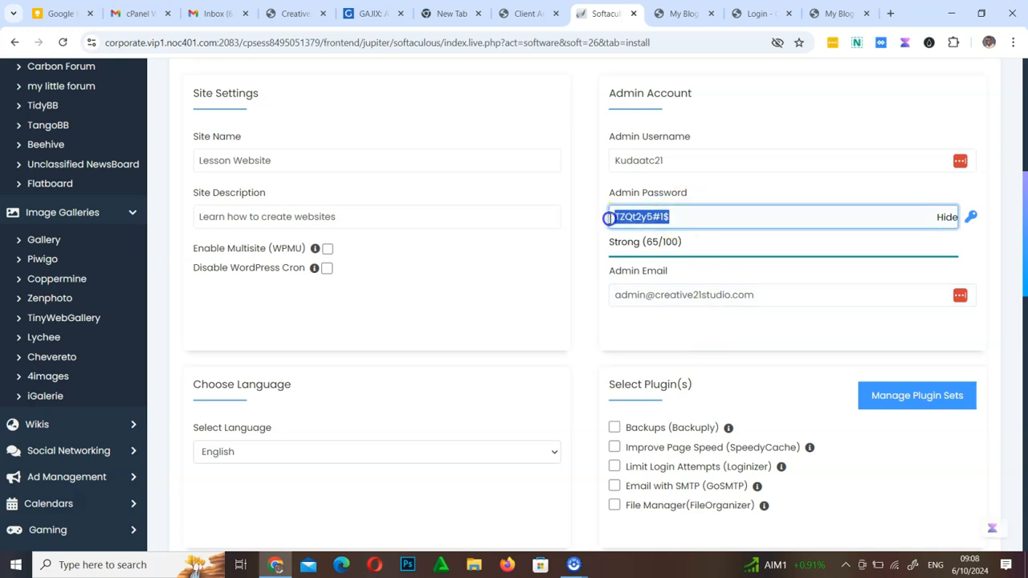
pyautogui.scroll(-15, 707, 298)
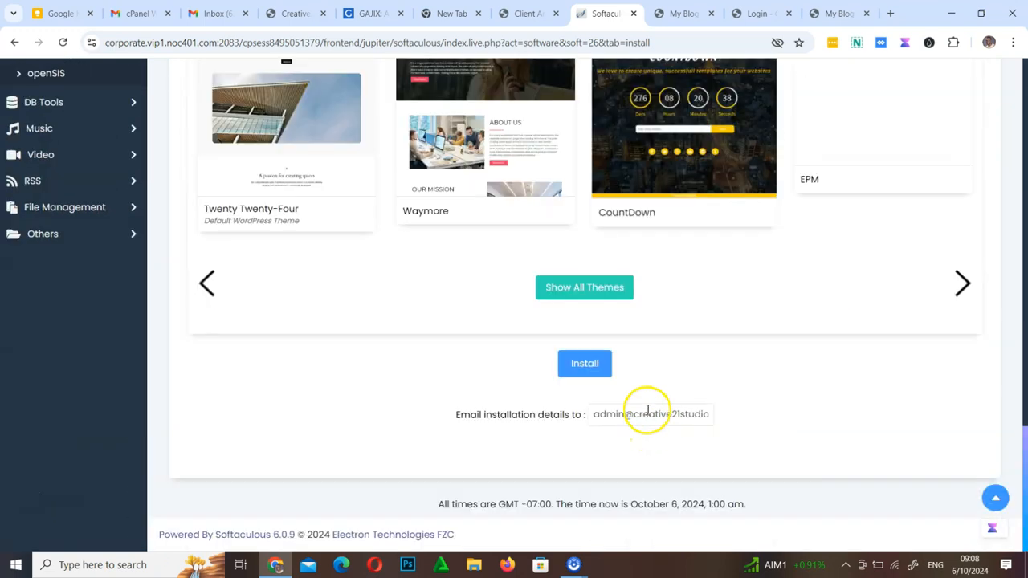
pyautogui.click(592, 368)
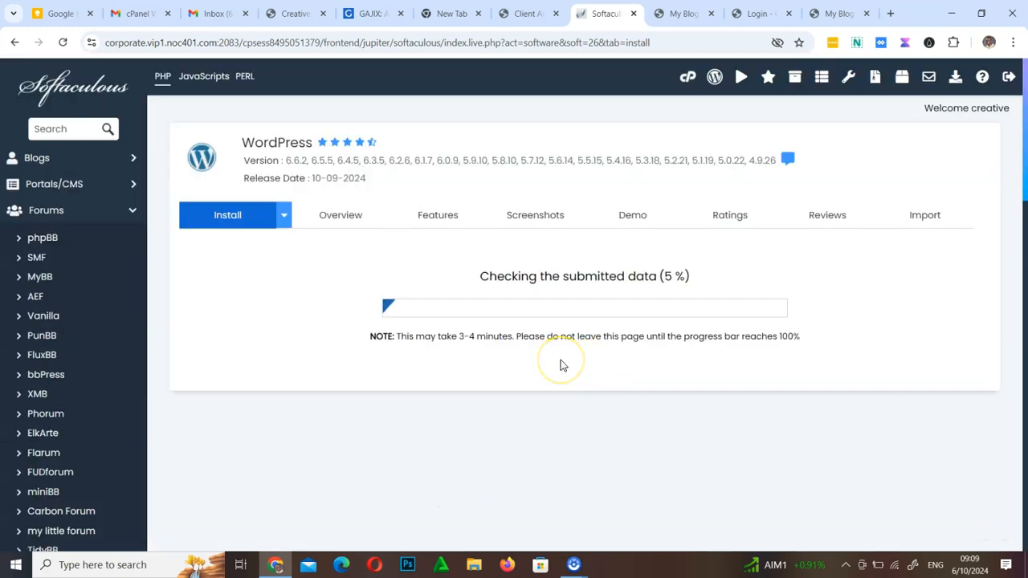
pyautogui.click(563, 363)
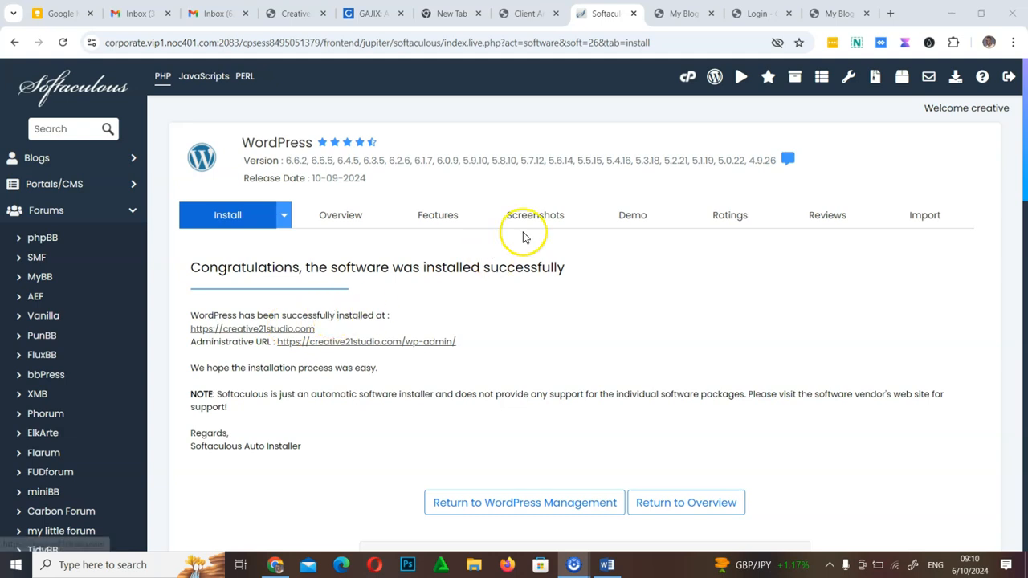
# Reload the old site at creative21studio.com/wp/ to check whether the previous installation still responds
pyautogui.click(667, 14)
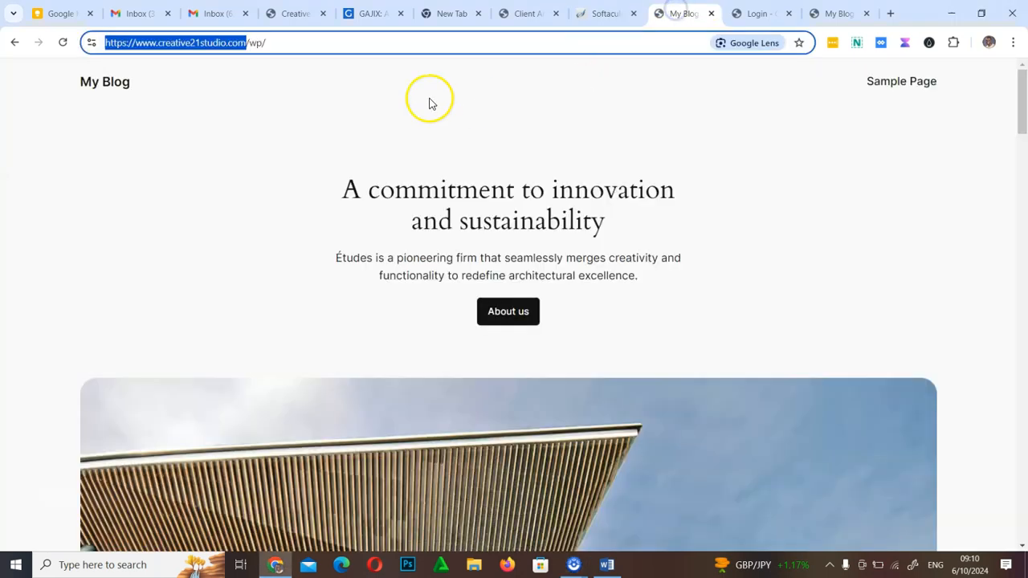
pyautogui.click(276, 42)
pyautogui.click(63, 42)
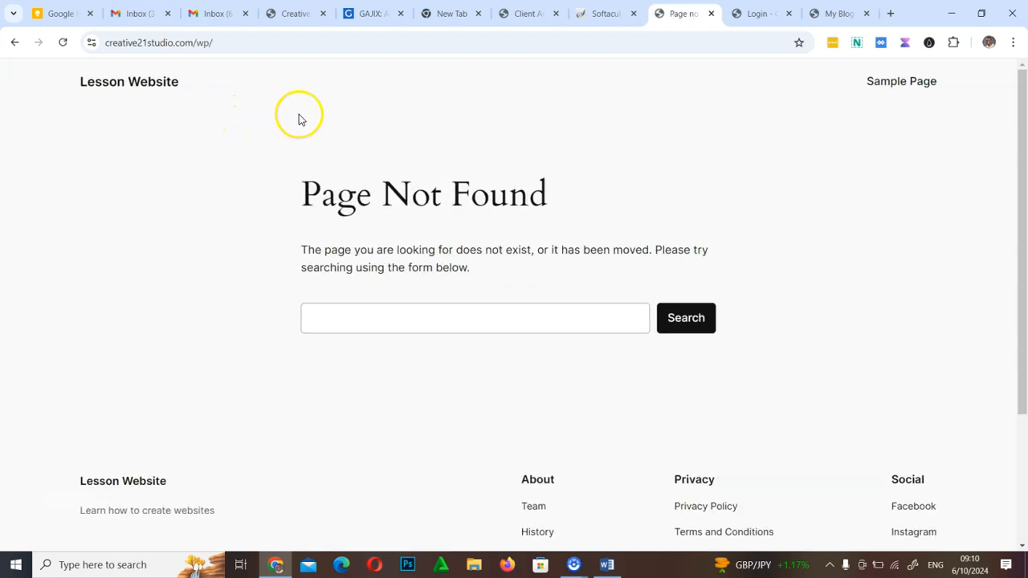
pyautogui.moveTo(304, 194); pyautogui.dragTo(576, 203)
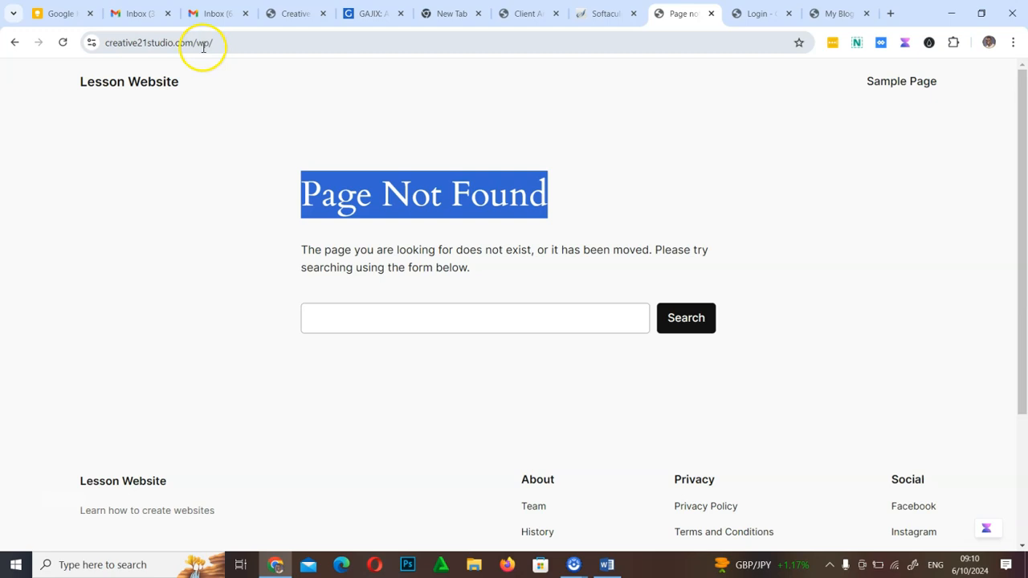
# Remove wp/ from the site address and load creative21studio.com
pyautogui.moveTo(197, 44); pyautogui.dragTo(251, 46)
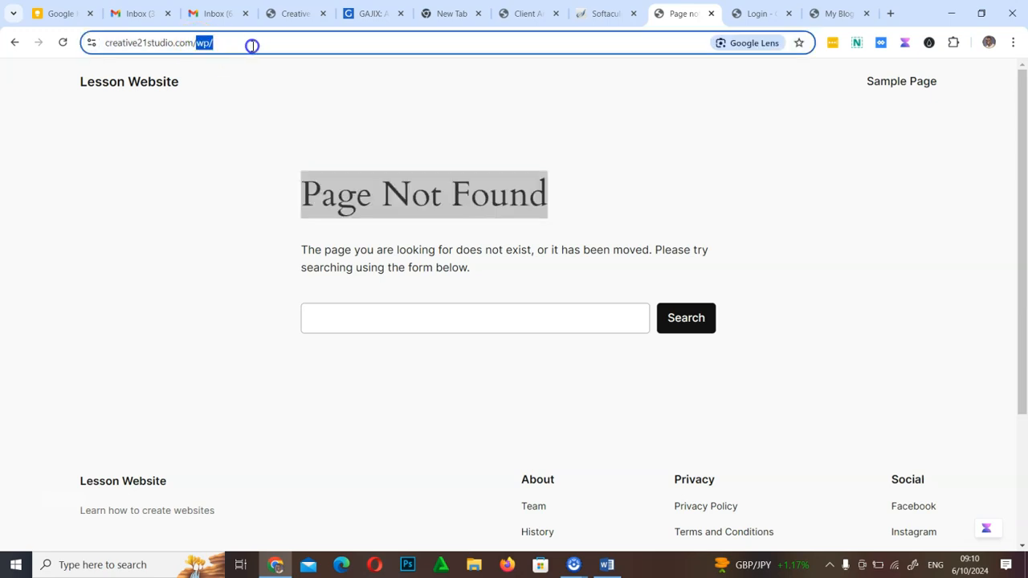
pyautogui.press('BackSpace')
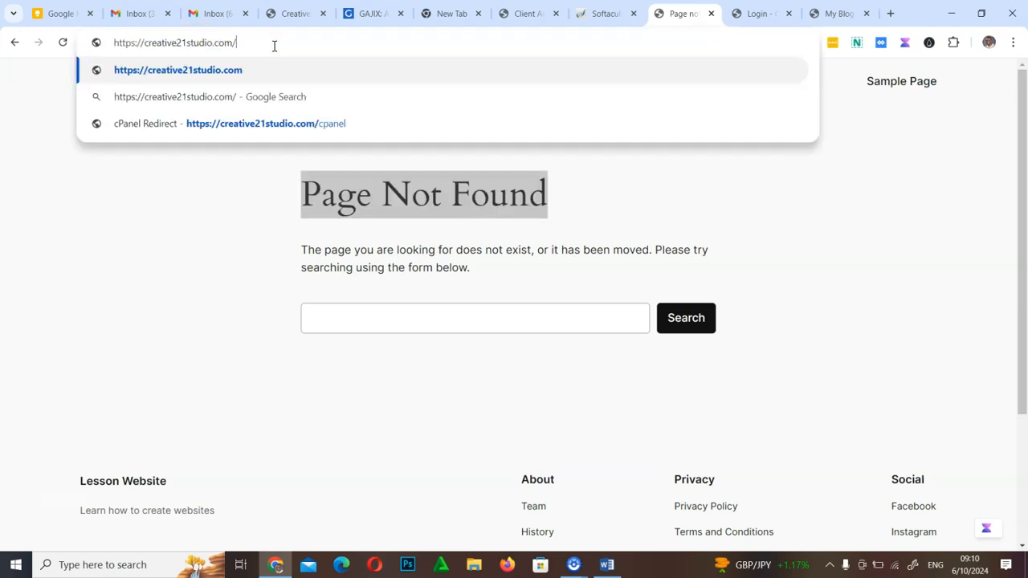
pyautogui.press('Return')
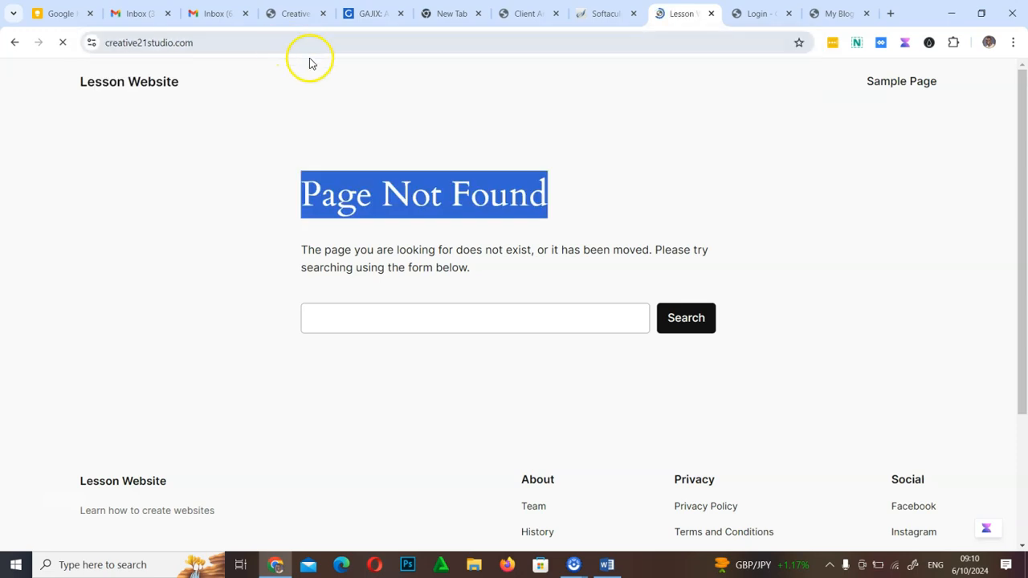
# Look over the new Lesson Website homepage down to its footer, and return to the Softaculous installation page
pyautogui.scroll(-20, 424, 266)
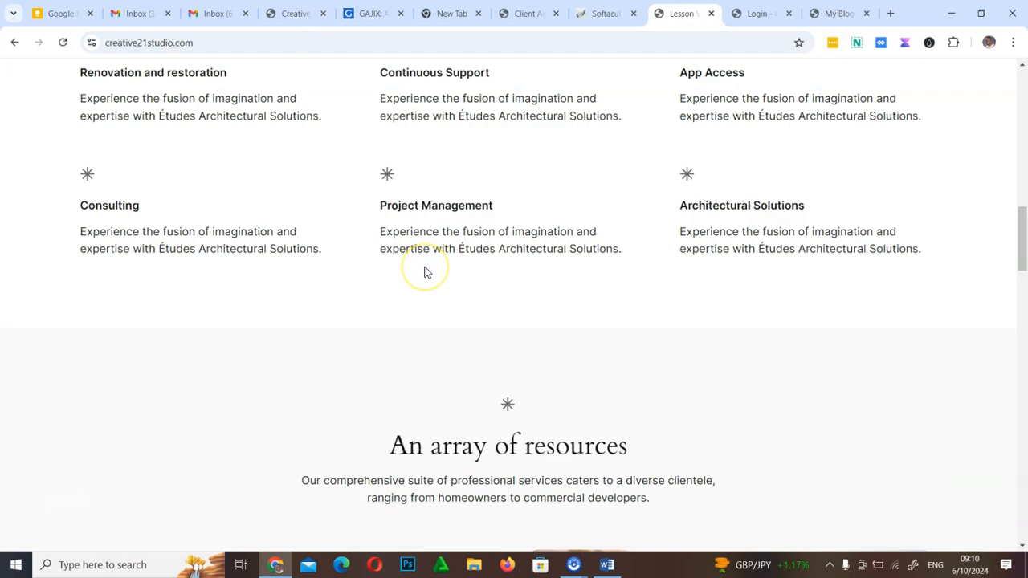
pyautogui.scroll(20, 424, 267)
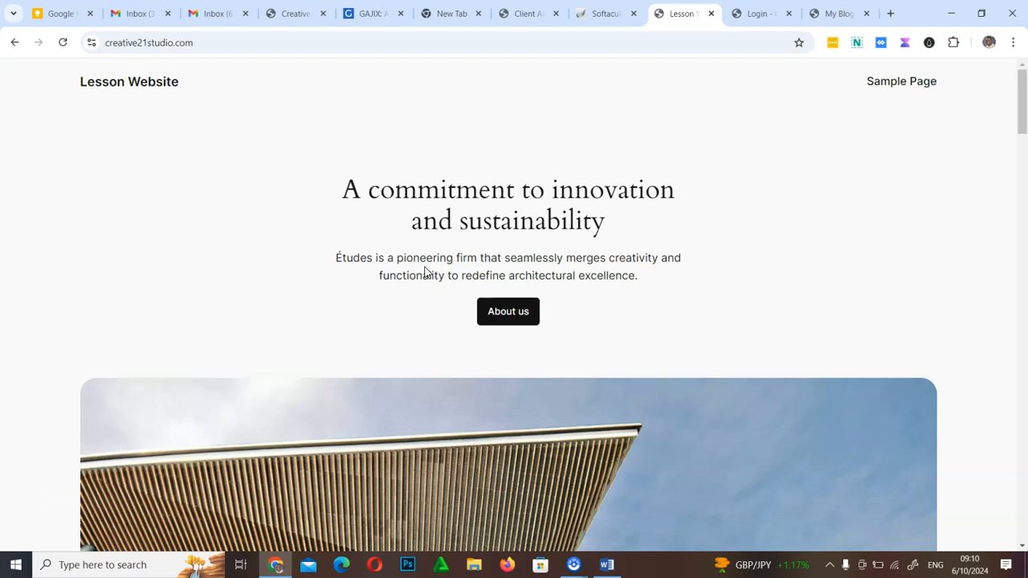
pyautogui.scroll(-20, 202, 269)
pyautogui.scroll(10, 202, 269)
pyautogui.scroll(-10, 205, 268)
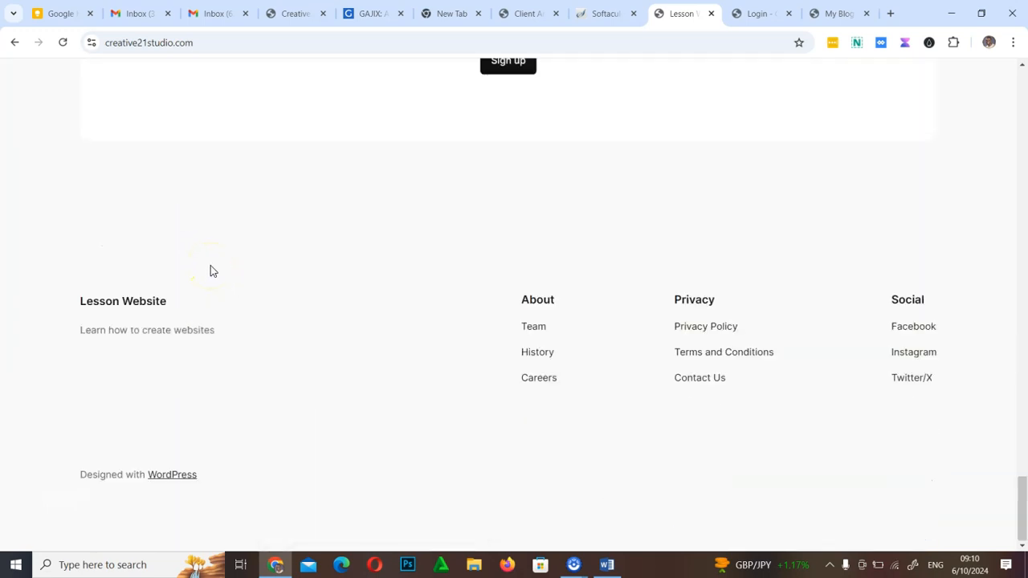
pyautogui.scroll(20, 333, 390)
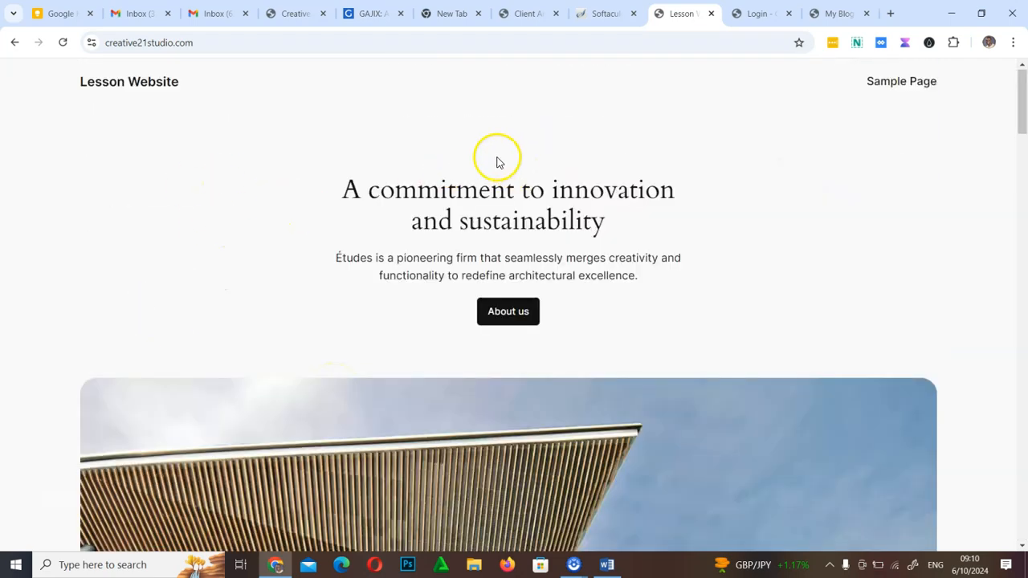
pyautogui.click(600, 17)
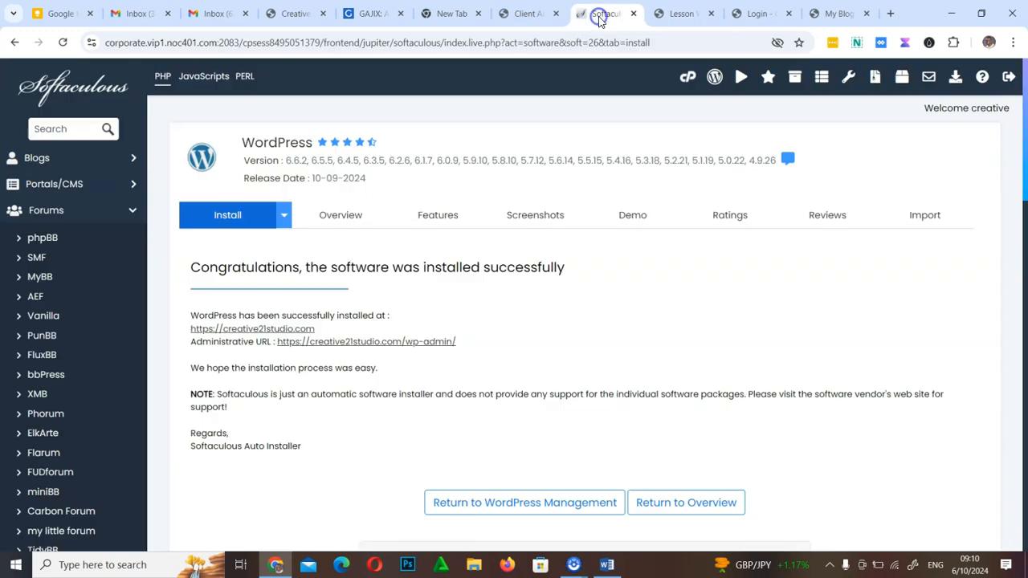